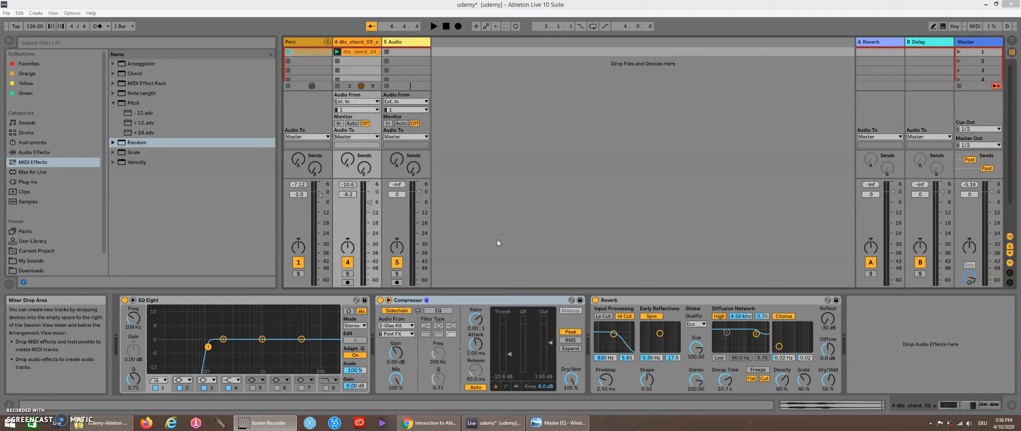
Step: Play back the Live Set briefly and stop it to listen
{"action": "left_click", "coordinate": [434, 25]}
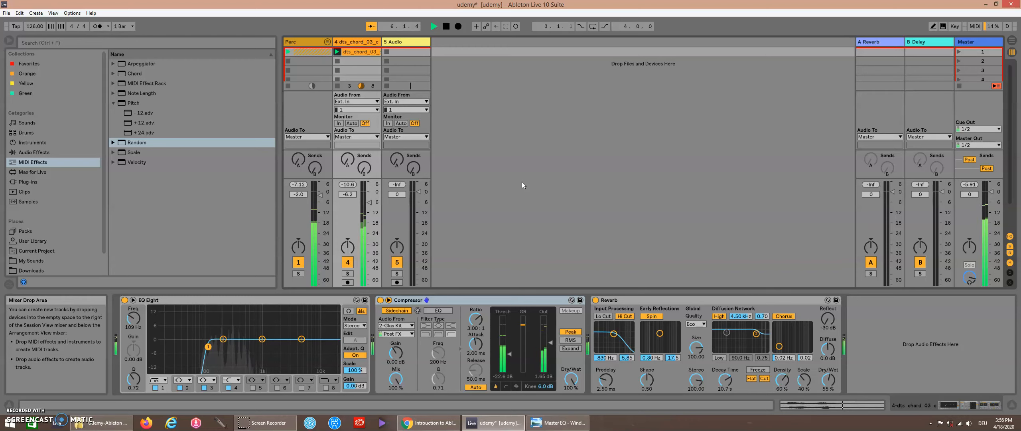
{"action": "key", "text": "space"}
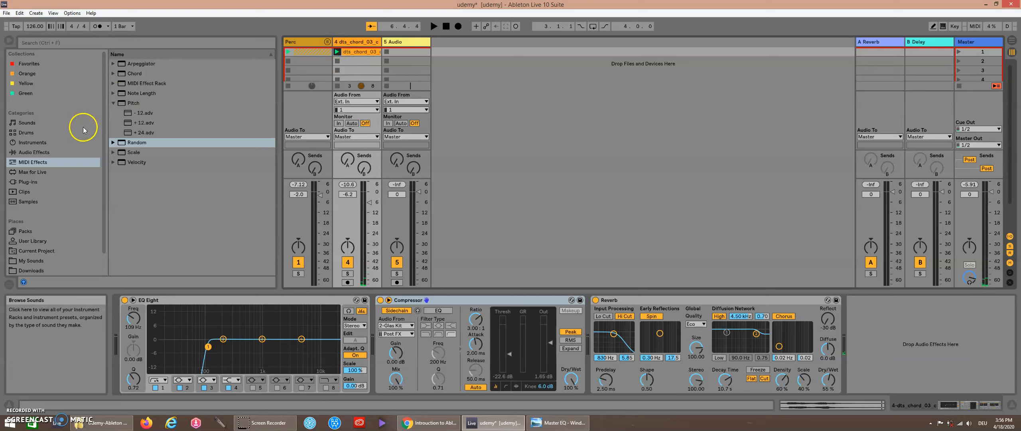
Step: Browse the Sounds category's Bass folder and search the library for sub
{"action": "left_click", "coordinate": [33, 143]}
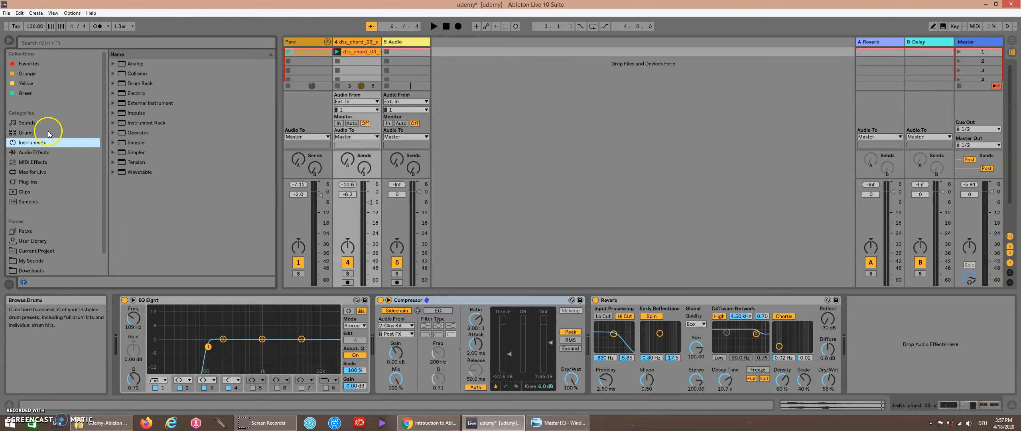
{"action": "left_click", "coordinate": [32, 123]}
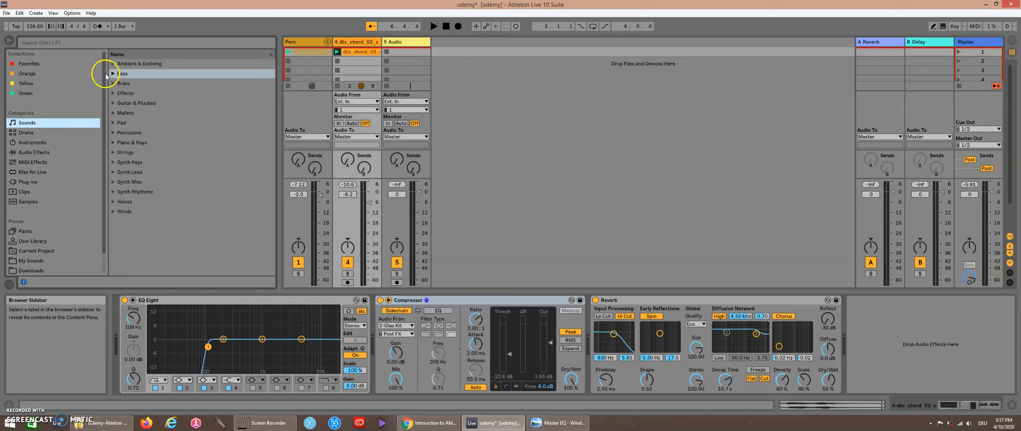
{"action": "left_click", "coordinate": [113, 73]}
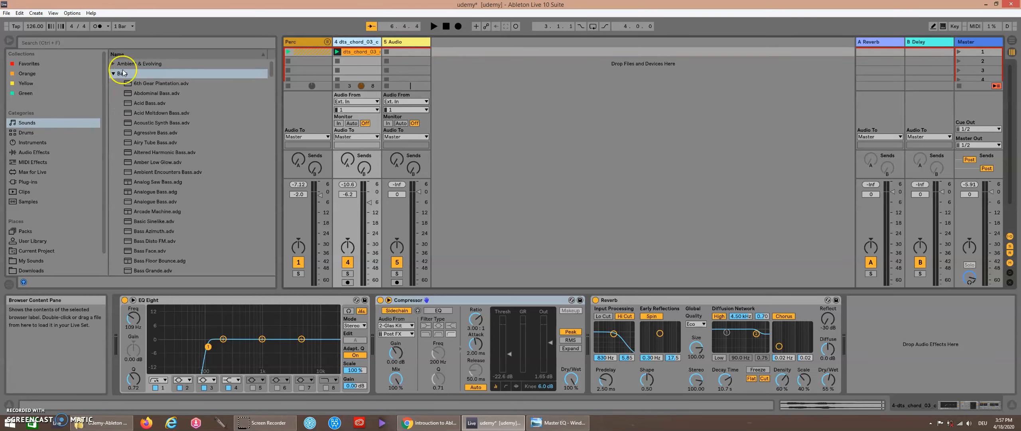
{"action": "left_click", "coordinate": [123, 40]}
{"action": "type", "text": "su"}
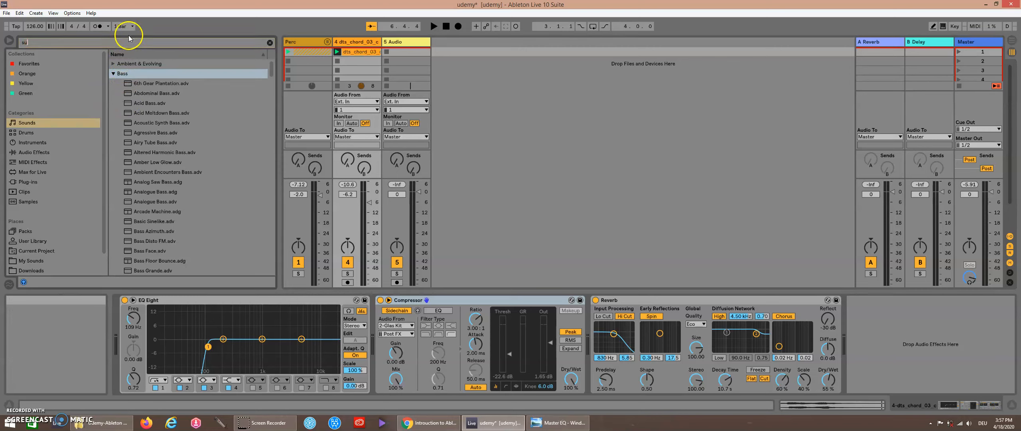
{"action": "type", "text": "b"}
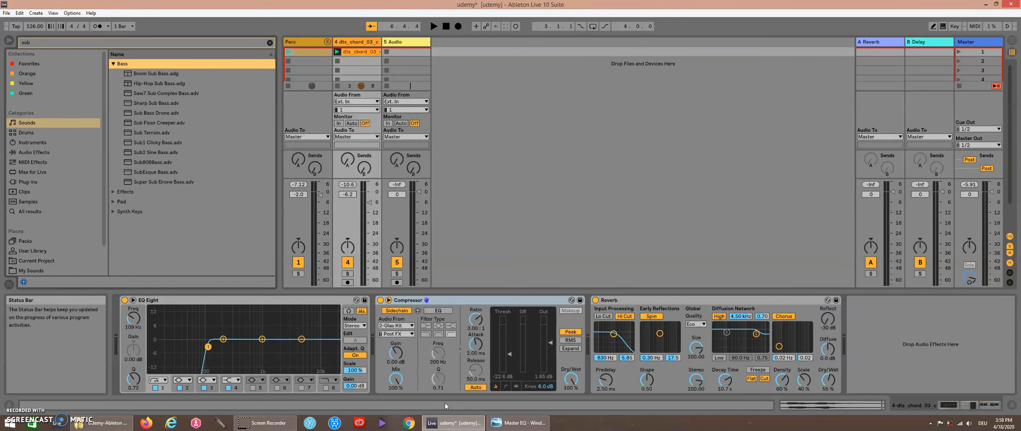
{"action": "left_click", "coordinate": [180, 45]}
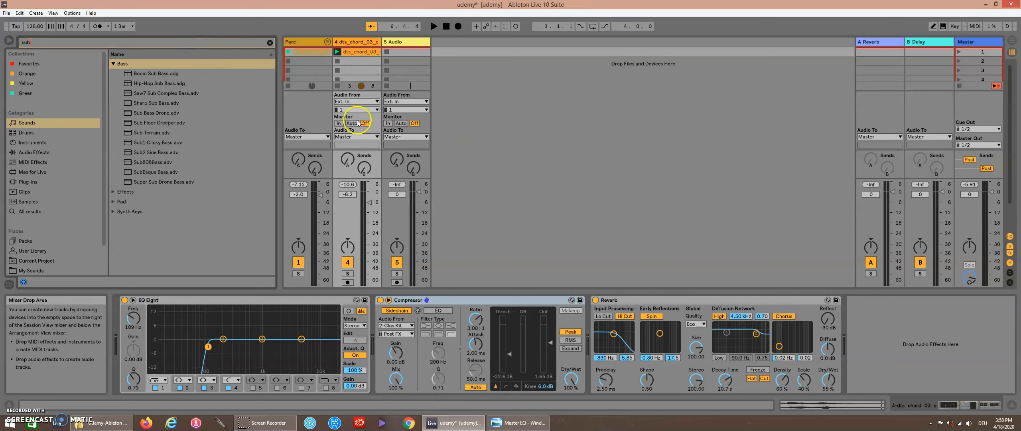
Step: Preview the sub bass presets listed in the search results
{"action": "left_click", "coordinate": [154, 75]}
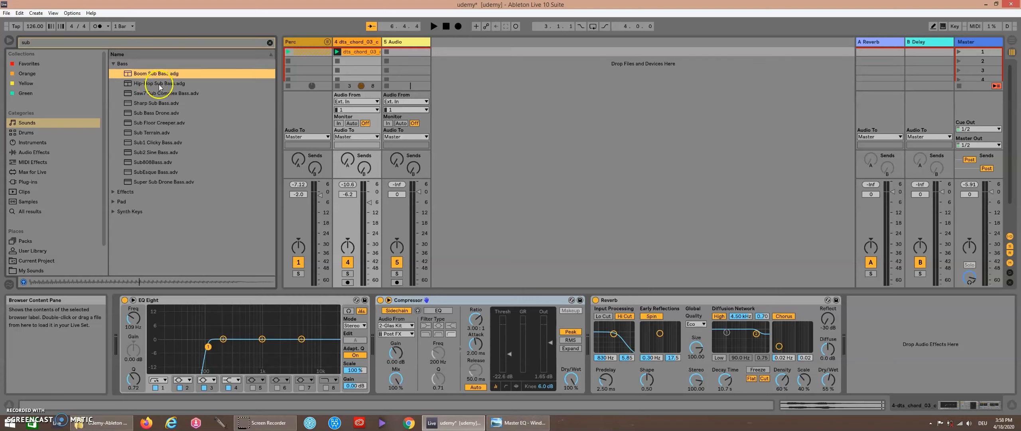
{"action": "left_click", "coordinate": [160, 84]}
{"action": "left_click", "coordinate": [158, 92]}
{"action": "left_click", "coordinate": [154, 104]}
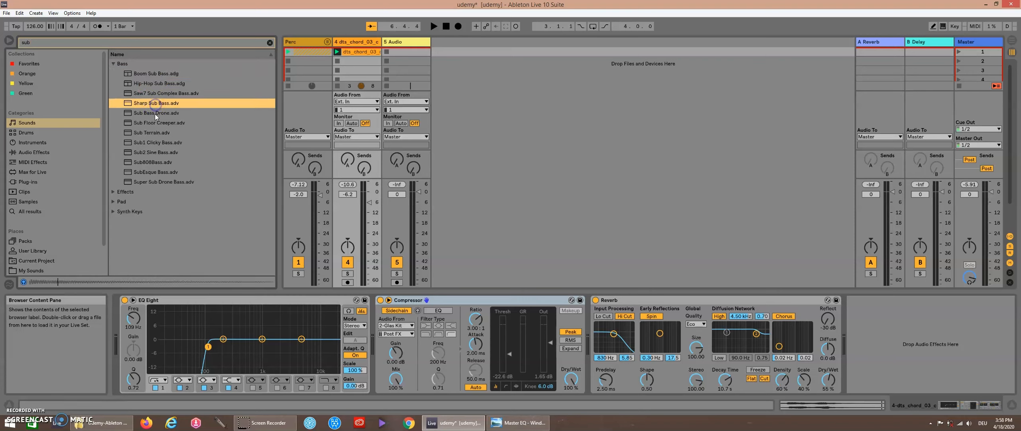
{"action": "left_click", "coordinate": [155, 113]}
{"action": "left_click", "coordinate": [155, 133]}
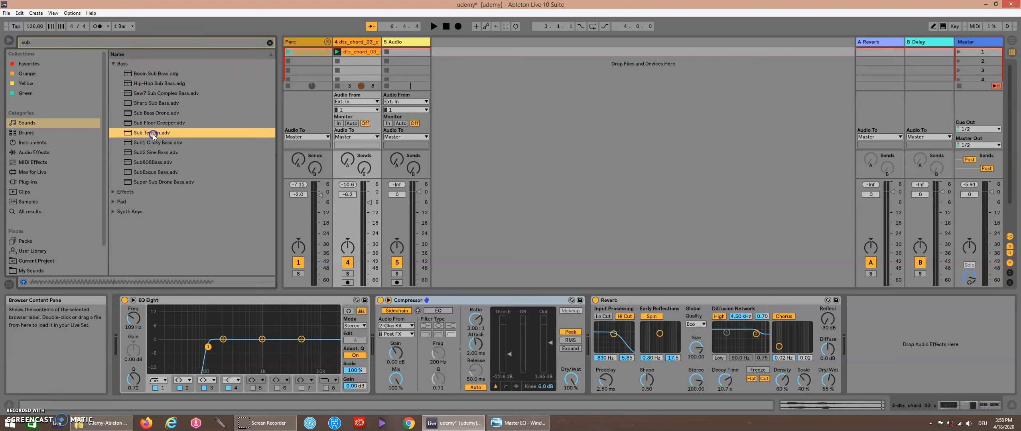
{"action": "left_click", "coordinate": [149, 177]}
{"action": "left_click", "coordinate": [152, 163]}
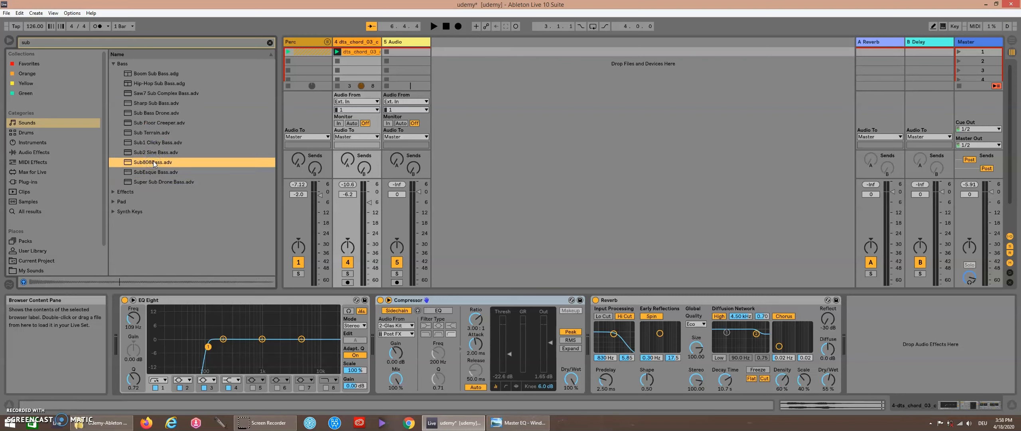
Step: Insert a new MIDI track after the chord track and load the Boom Sub Bass preset onto it
{"action": "left_click", "coordinate": [164, 74]}
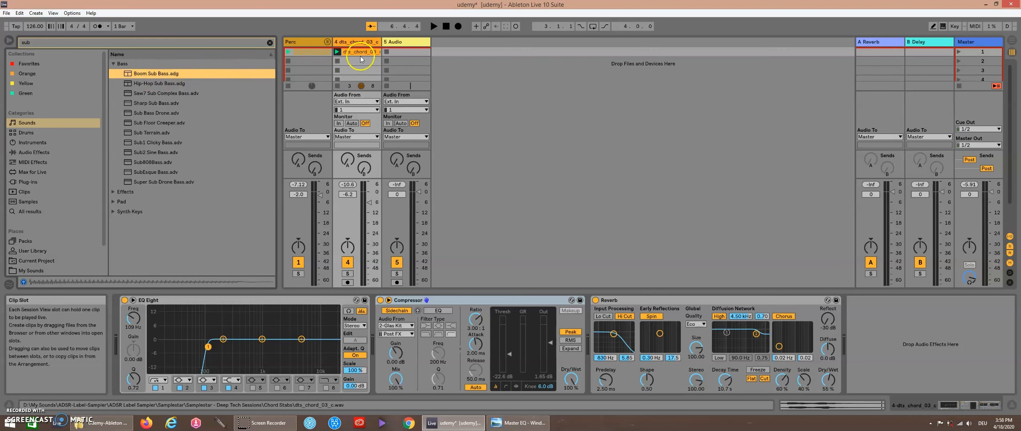
{"action": "right_click", "coordinate": [371, 42]}
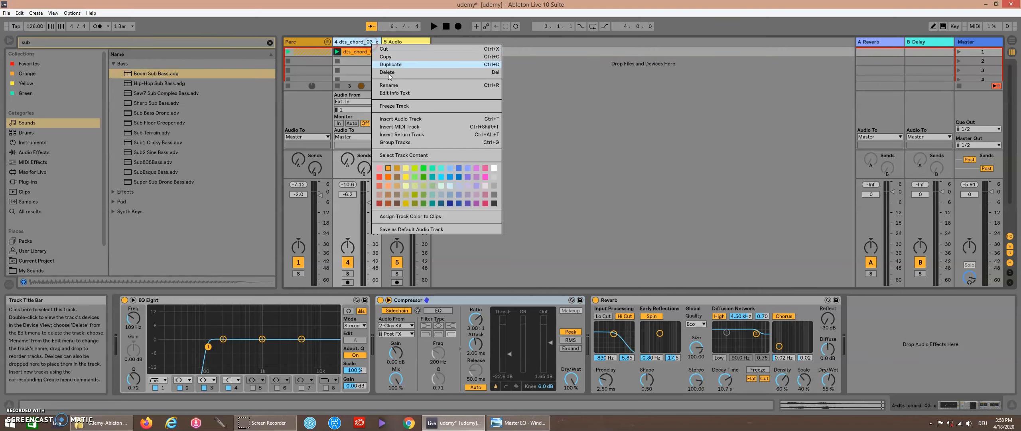
{"action": "left_click", "coordinate": [400, 126]}
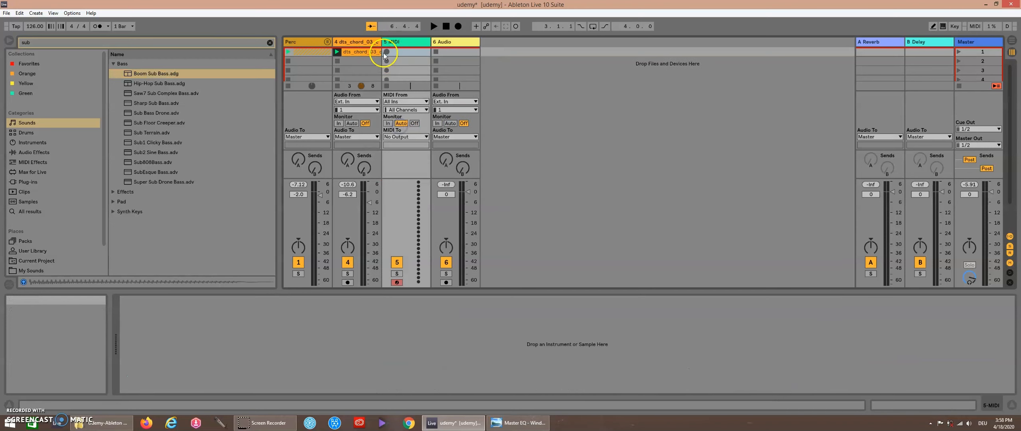
{"action": "left_click", "coordinate": [154, 73]}
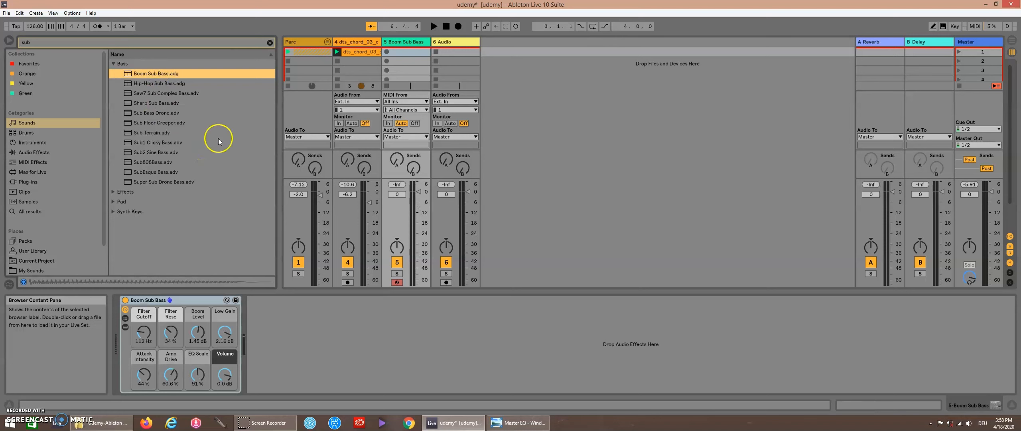
Step: Create a MIDI clip on the Boom Sub Bass track, start playback, and draw three C2 notes in the first bar
{"action": "double_click", "coordinate": [402, 51]}
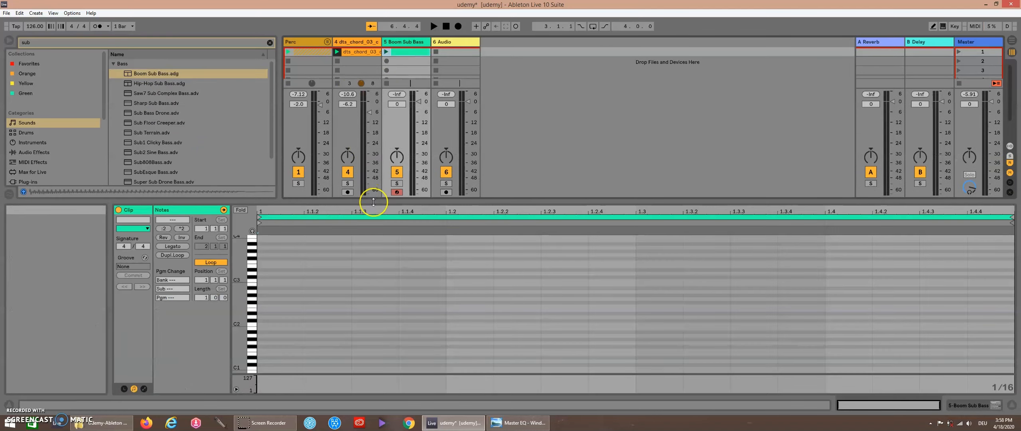
{"action": "key", "text": "space"}
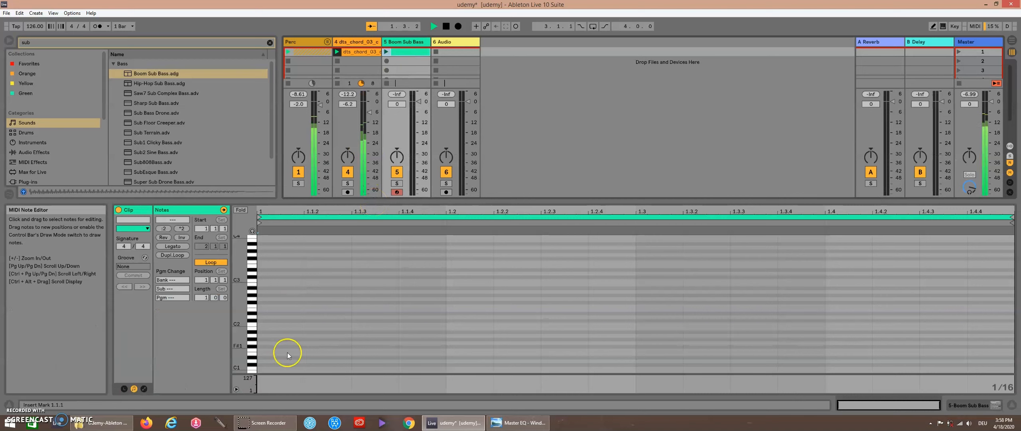
{"action": "left_click_drag", "start_coordinate": [246, 329], "coordinate": [238, 328]}
{"action": "double_click", "coordinate": [344, 321]}
{"action": "left_click", "coordinate": [387, 52]}
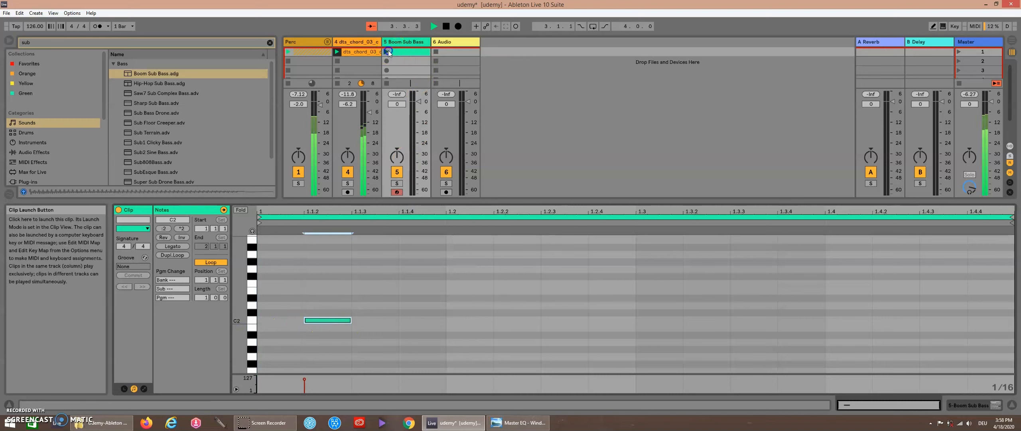
{"action": "double_click", "coordinate": [485, 320]}
{"action": "double_click", "coordinate": [583, 321]}
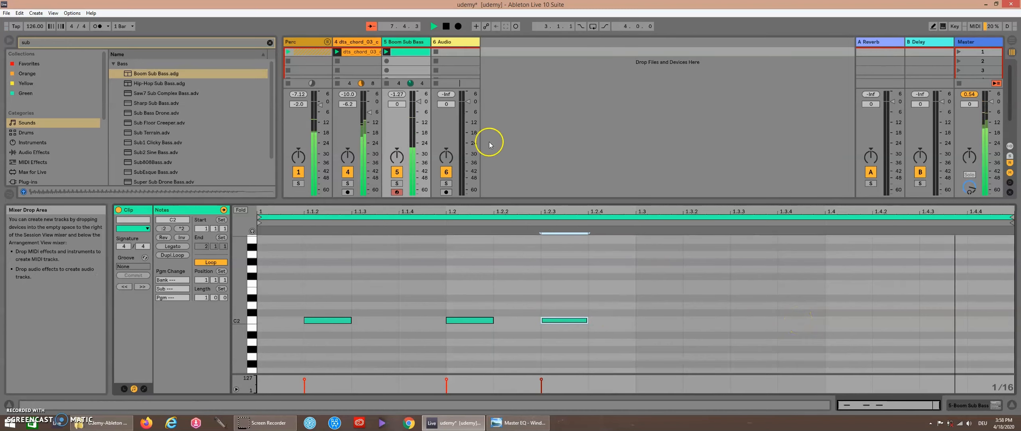
Step: Lower the Boom Sub Bass track volume to -5.3 dB and solo the track
{"action": "left_click_drag", "start_coordinate": [419, 105], "coordinate": [419, 116]}
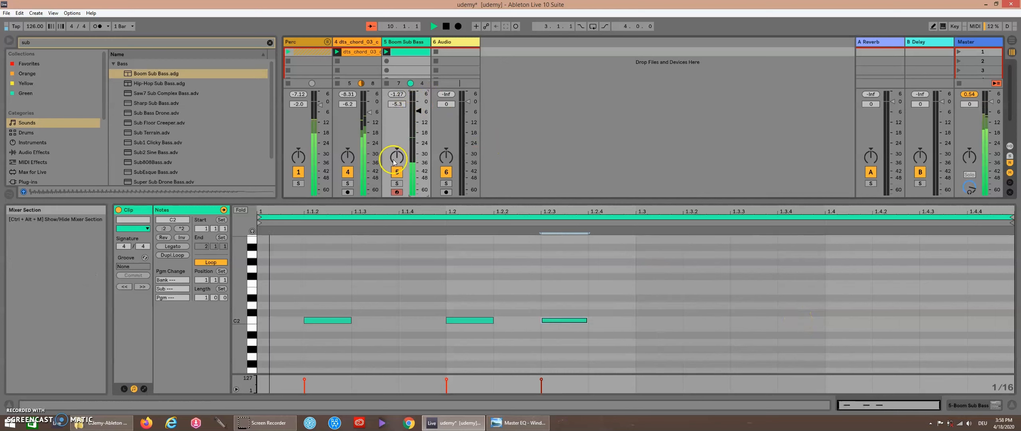
{"action": "left_click", "coordinate": [396, 185]}
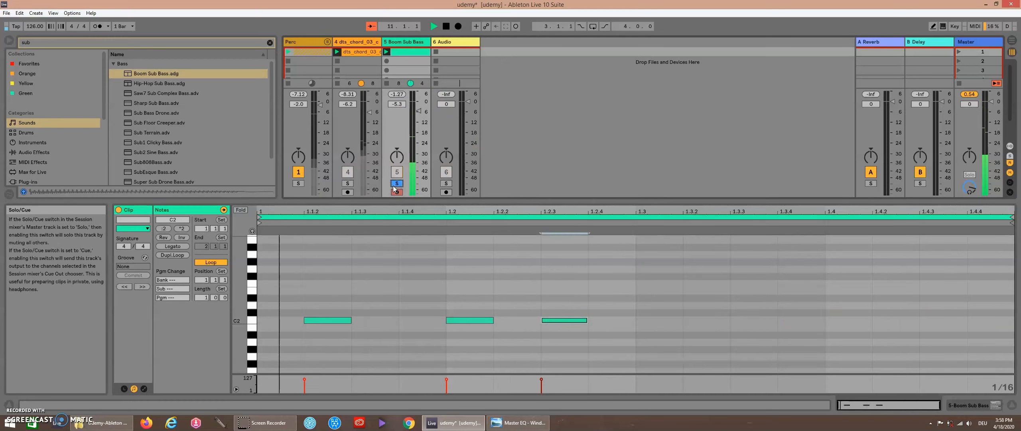
Step: Open the Boom Sub Bass rack and set Filter Cutoff to 51.2 Hz, Boom Level -1.87 dB, Amp Drive 47.2 %, Low Gain -0.45 dB
{"action": "double_click", "coordinate": [406, 43]}
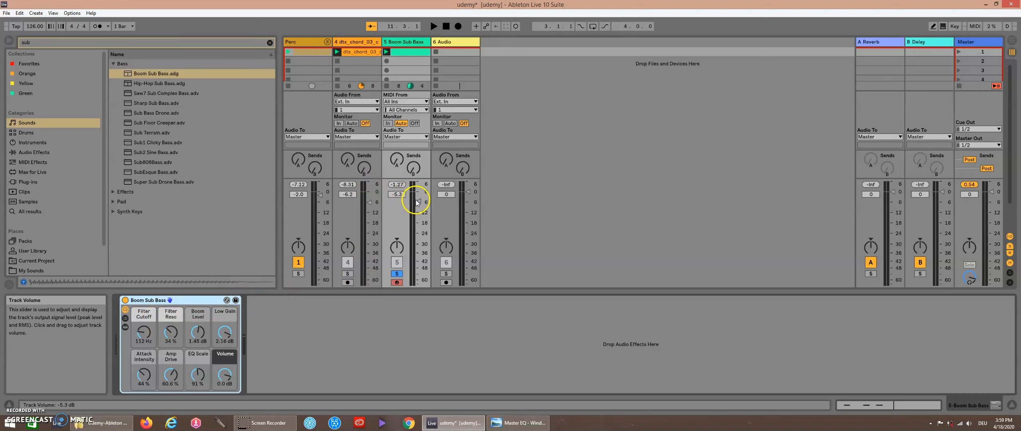
{"action": "key", "text": "space"}
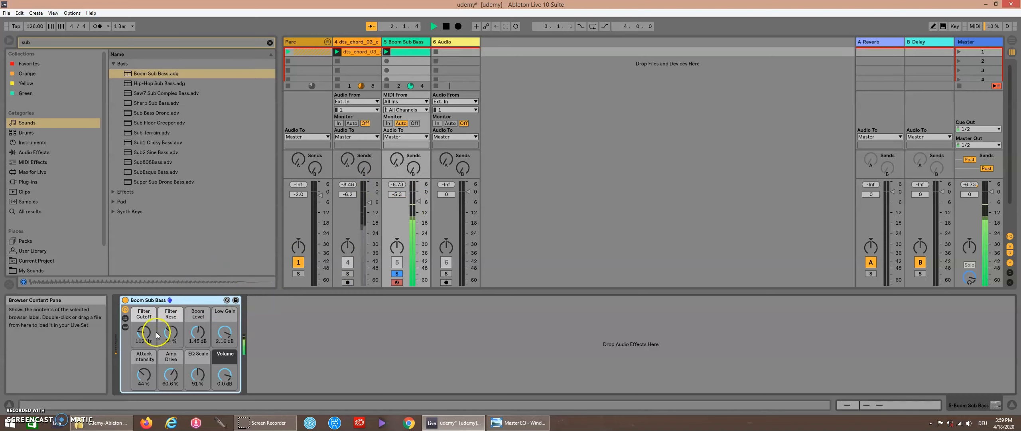
{"action": "mouse_move", "coordinate": [143, 337]}
{"action": "left_mouse_down"}
{"action": "mouse_move", "coordinate": [143, 349]}
{"action": "mouse_move", "coordinate": [143, 335]}
{"action": "left_mouse_up"}
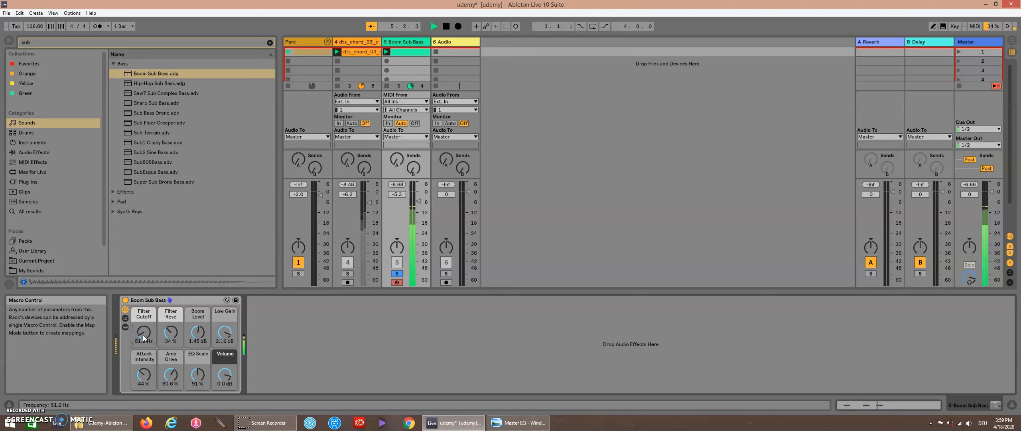
{"action": "left_click_drag", "start_coordinate": [196, 327], "coordinate": [197, 339]}
{"action": "left_click", "coordinate": [173, 376]}
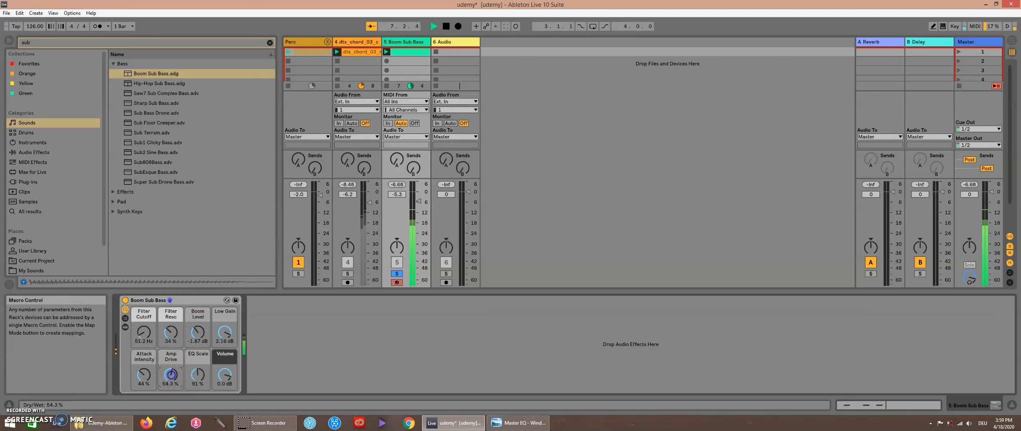
{"action": "mouse_move", "coordinate": [225, 332]}
{"action": "left_mouse_down"}
{"action": "mouse_move", "coordinate": [225, 343]}
{"action": "mouse_move", "coordinate": [225, 329]}
{"action": "left_mouse_up"}
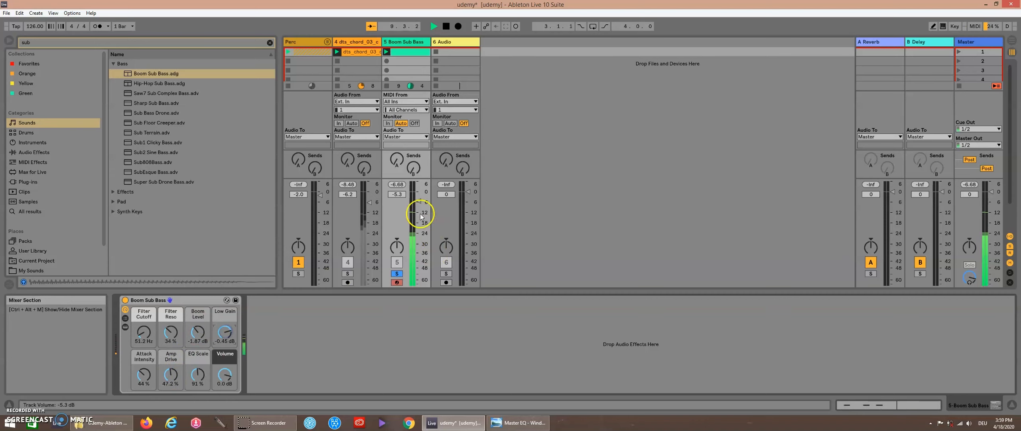
Step: Set the Boom Sub Bass track volume to -3.0 dB and unsolo the track
{"action": "left_click_drag", "start_coordinate": [418, 203], "coordinate": [416, 201]}
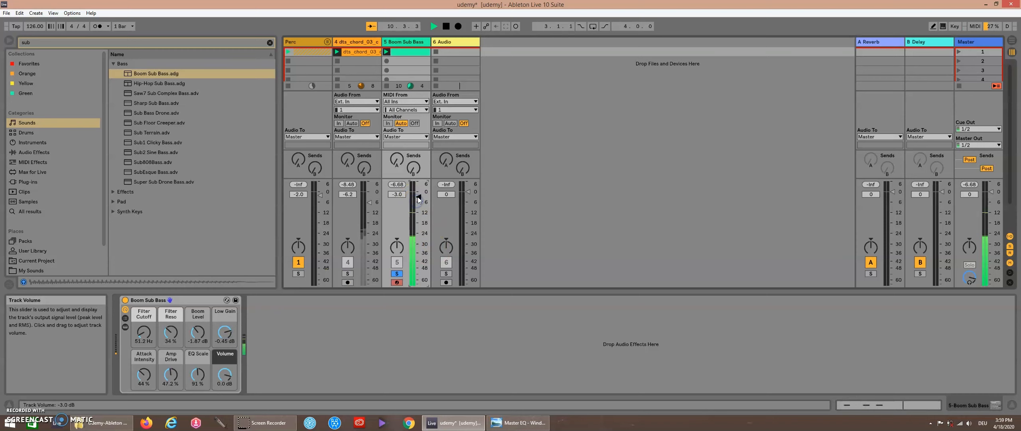
{"action": "left_click", "coordinate": [400, 274]}
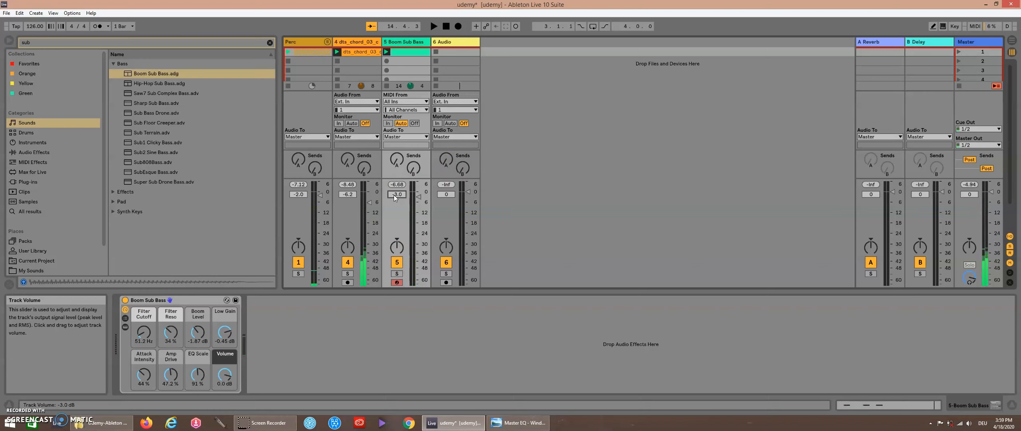
Step: Clear the browser search and add an EQ Eight audio effect to the Boom Sub Bass track
{"action": "left_click", "coordinate": [402, 45]}
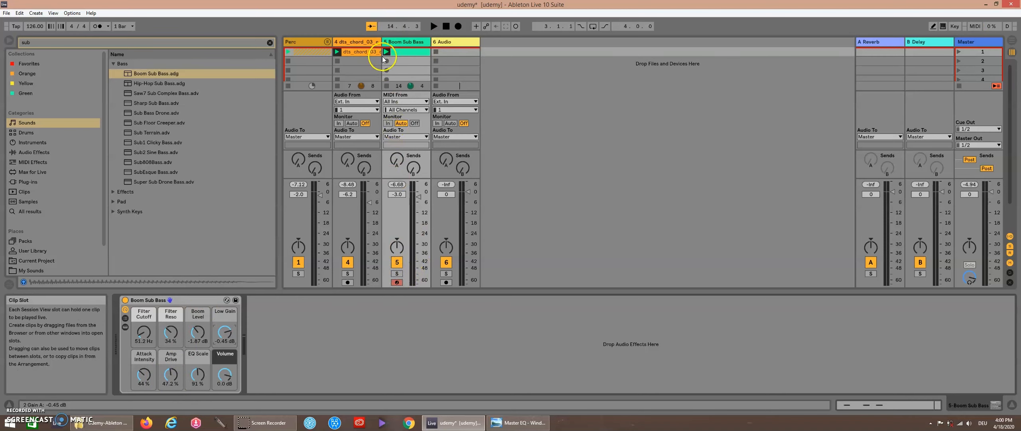
{"action": "right_click", "coordinate": [398, 43]}
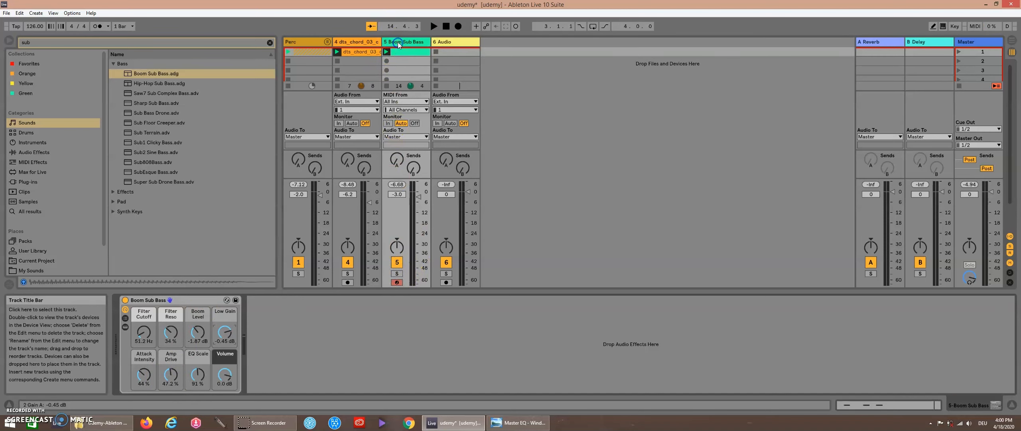
{"action": "left_click", "coordinate": [269, 42]}
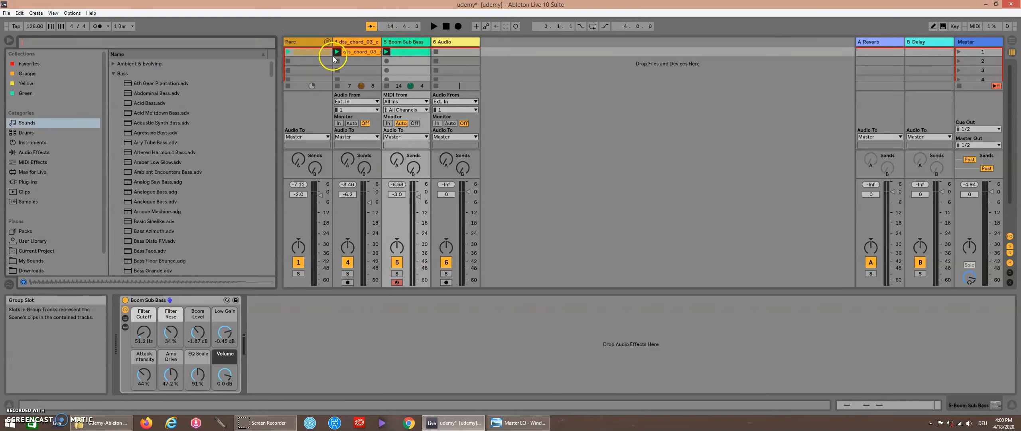
{"action": "left_click", "coordinate": [34, 152]}
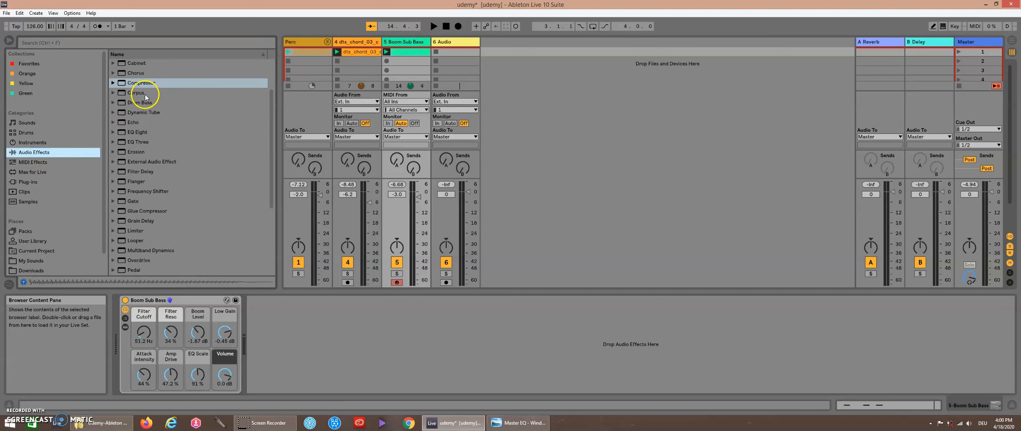
{"action": "double_click", "coordinate": [138, 132]}
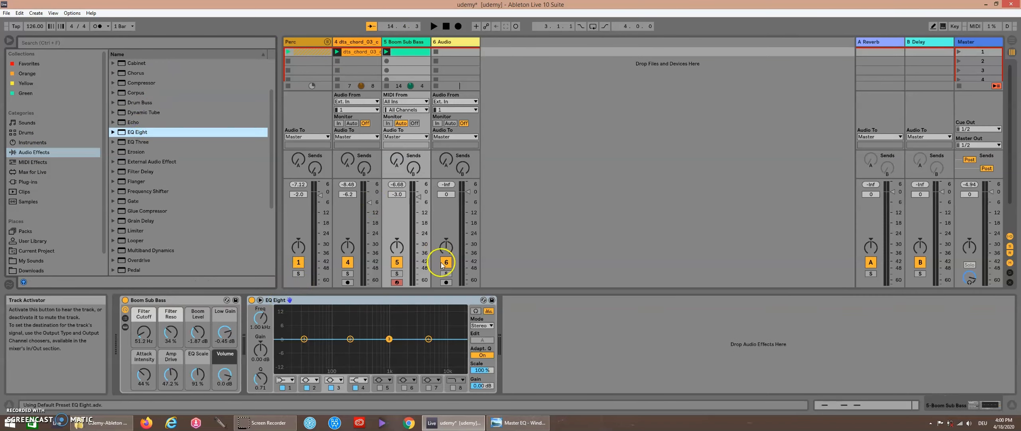
Step: Solo the Boom Sub Bass track and start playback
{"action": "left_click", "coordinate": [398, 274]}
{"action": "key", "text": "space"}
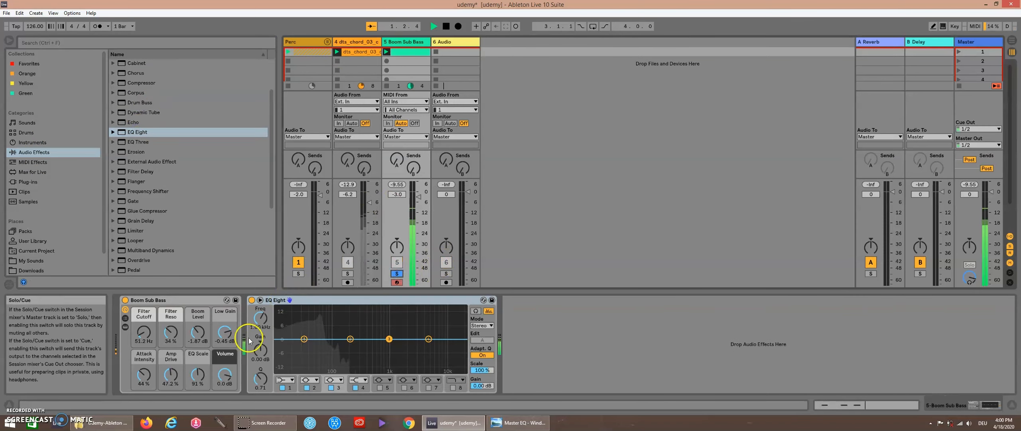
Step: Switch EQ Eight band 8 to a low-pass filter, move it to about 93.8 Hz, and stop playback
{"action": "left_click", "coordinate": [453, 388]}
{"action": "left_click_drag", "start_coordinate": [460, 348], "coordinate": [332, 345]}
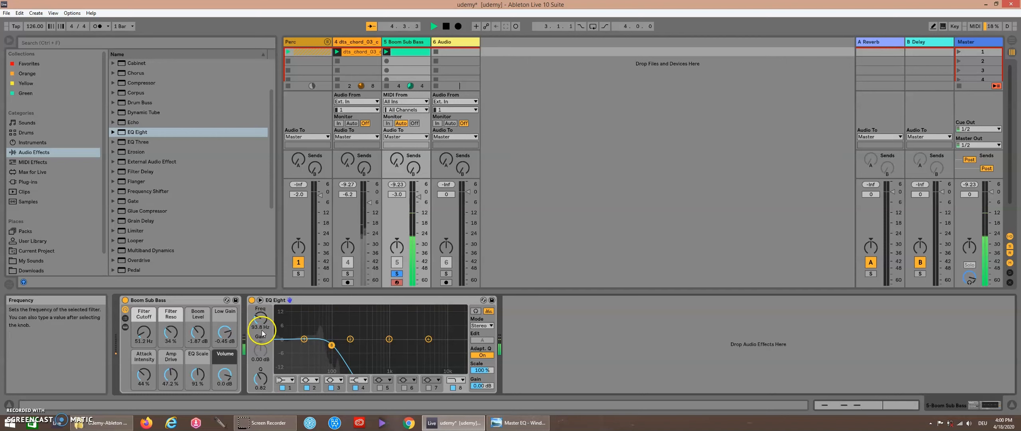
{"action": "key", "text": "space"}
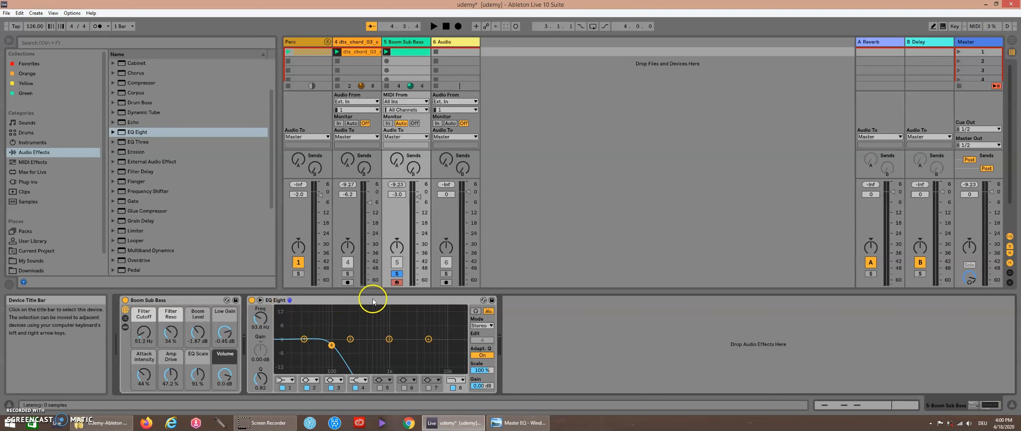
Step: Unsolo the Boom Sub Bass track and add an EQ Eight to the Master track
{"action": "left_click", "coordinate": [397, 274]}
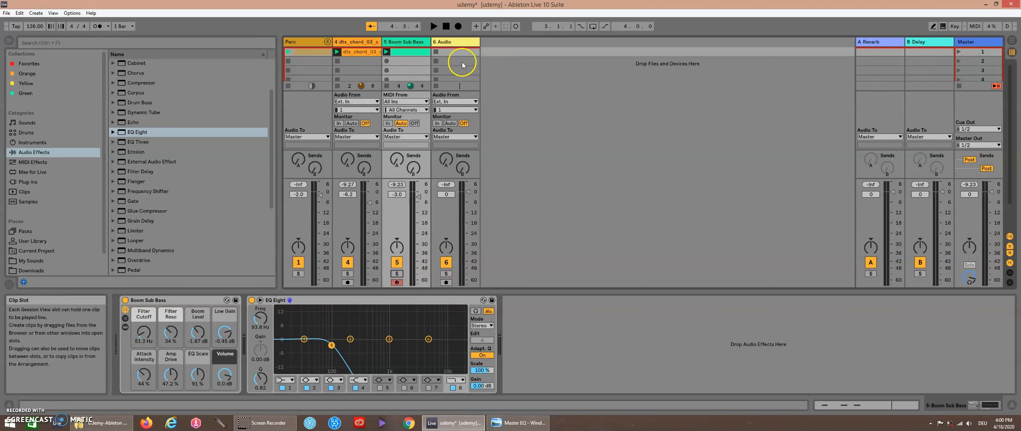
{"action": "left_click", "coordinate": [359, 43]}
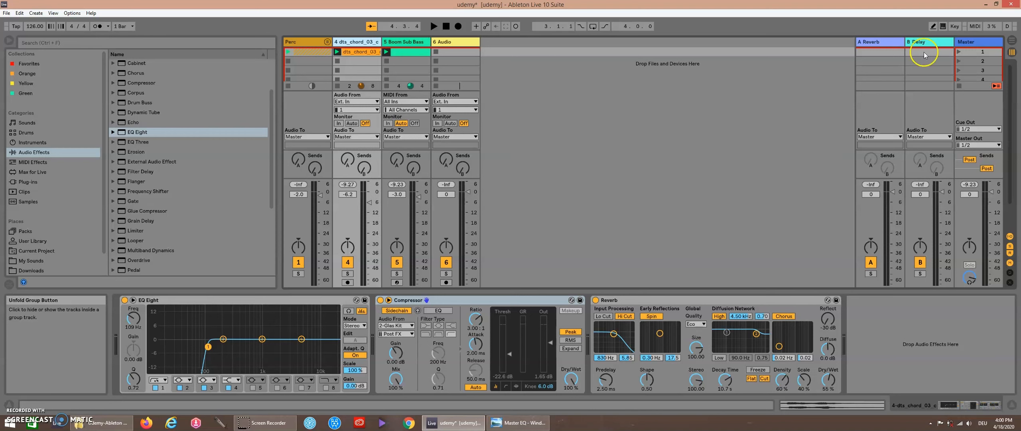
{"action": "left_click", "coordinate": [974, 43]}
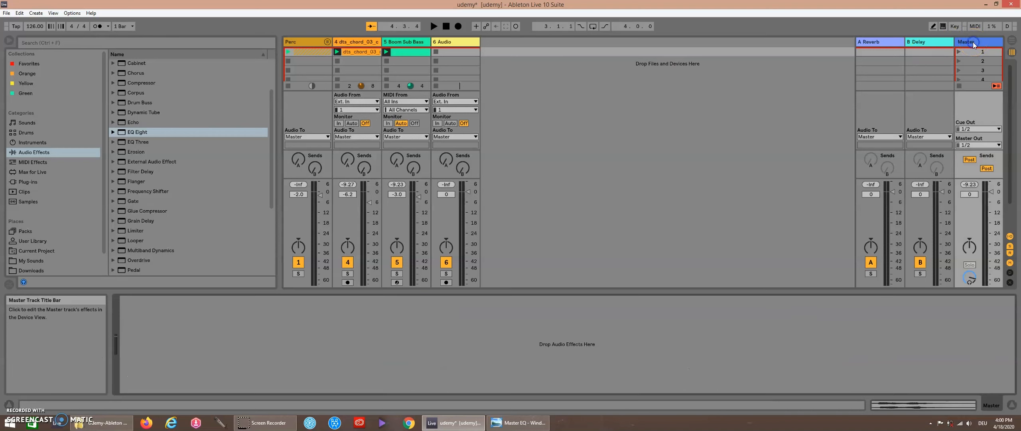
{"action": "left_click", "coordinate": [130, 136]}
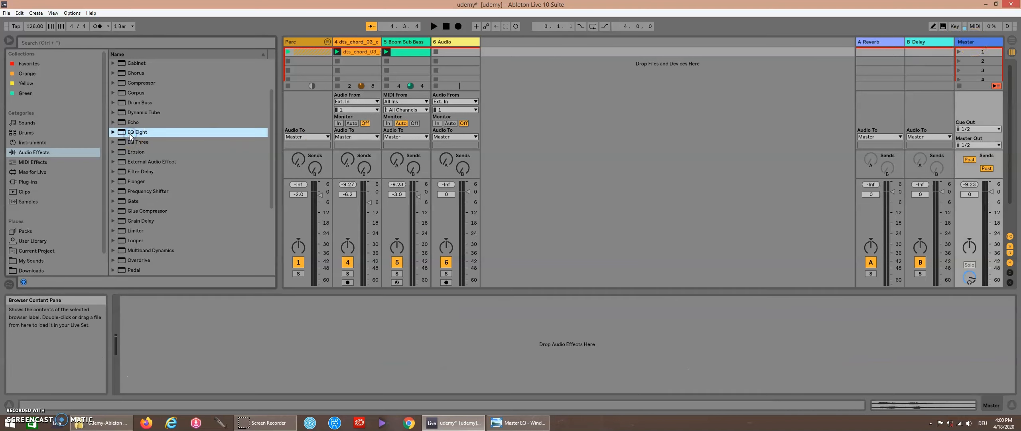
{"action": "double_click", "coordinate": [131, 136]}
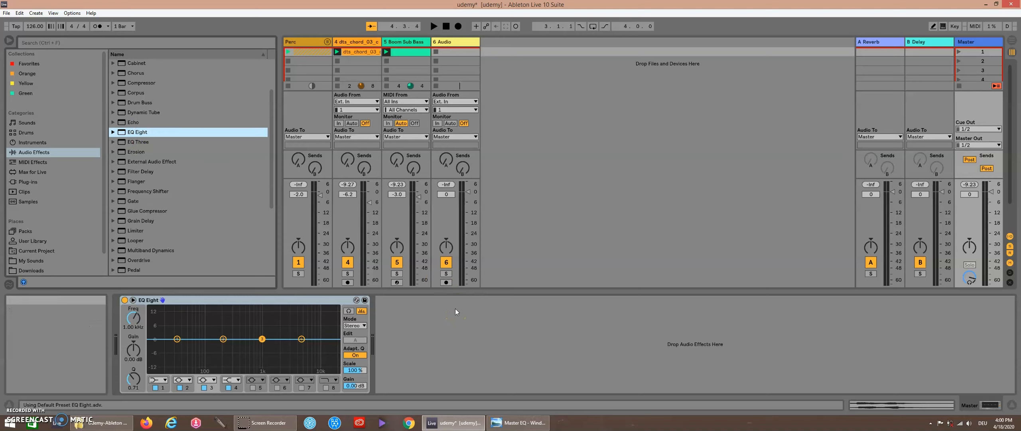
Step: Set band 1 of the Master track's EQ Eight to a low cut filter
{"action": "key", "text": "space"}
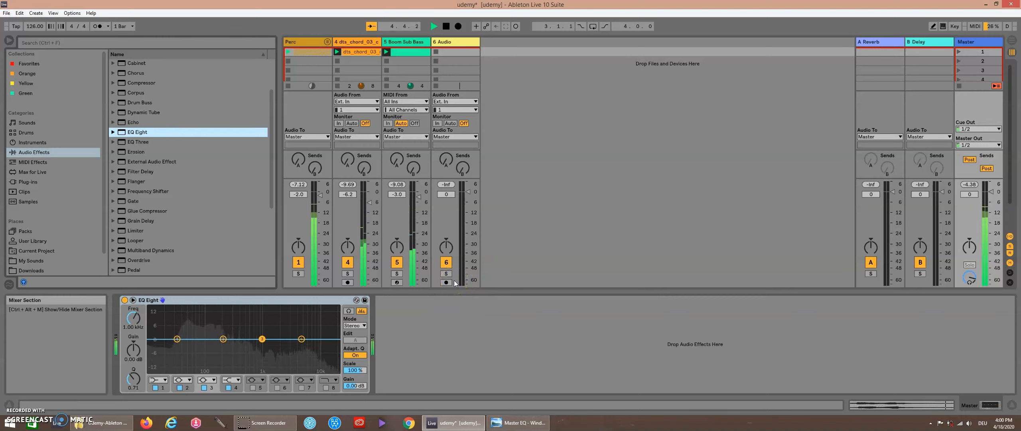
{"action": "key", "text": "space"}
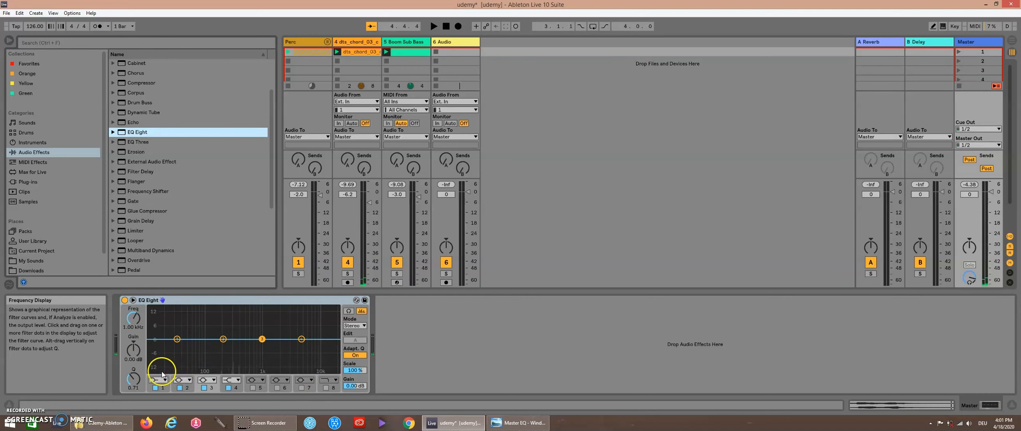
{"action": "left_click", "coordinate": [358, 50]}
{"action": "left_click", "coordinate": [401, 45]}
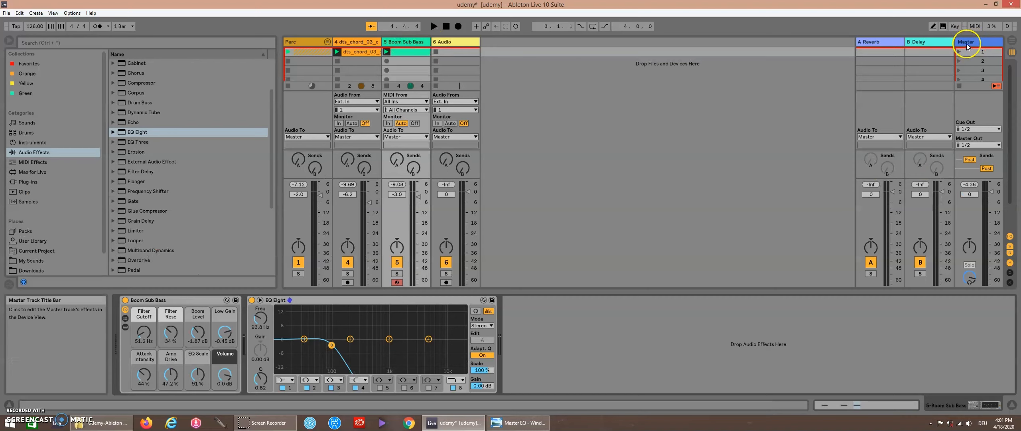
{"action": "left_click", "coordinate": [967, 43]}
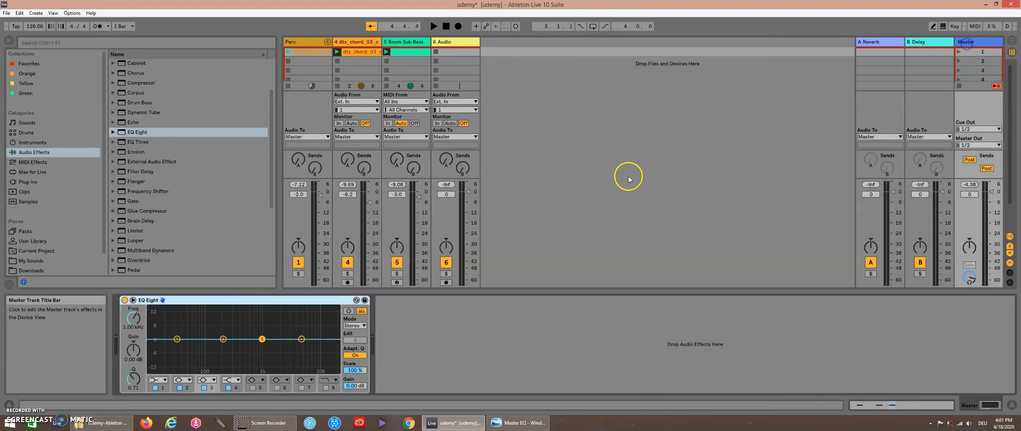
{"action": "left_click", "coordinate": [155, 380]}
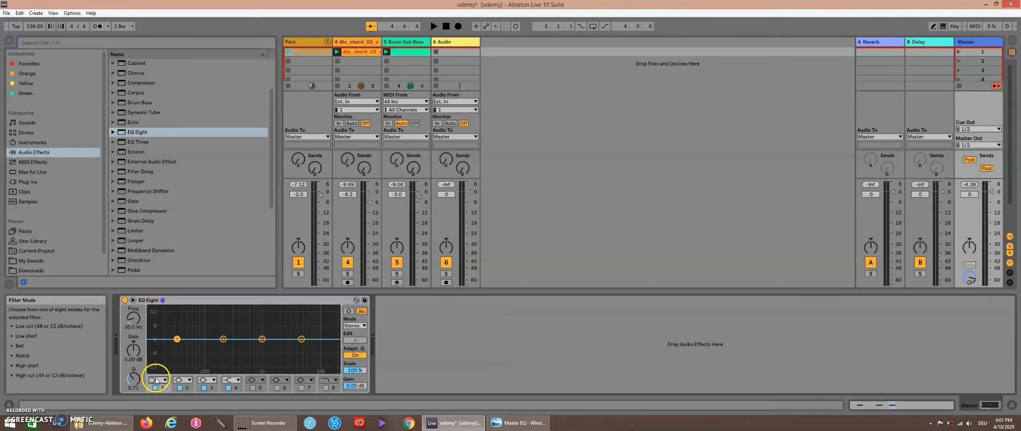
{"action": "left_click", "coordinate": [157, 317]}
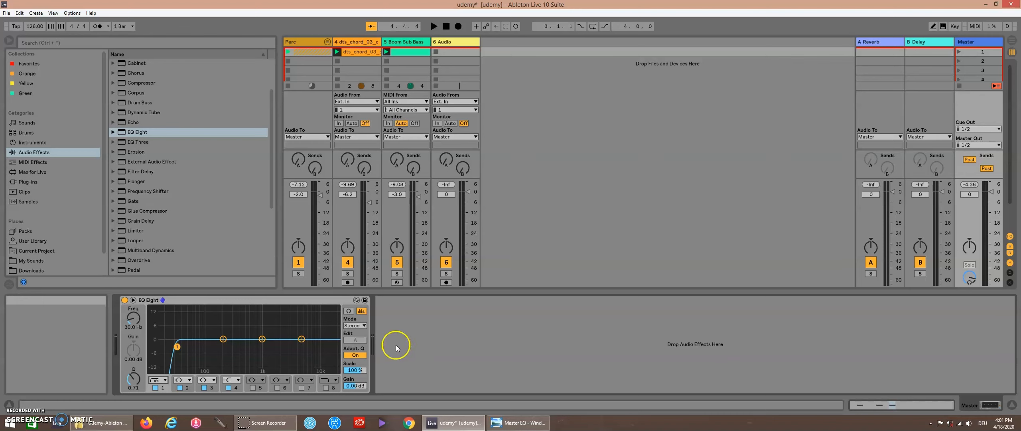
Step: Expand the Master EQ Eight and move band 2 down to about 85.3 Hz
{"action": "left_click", "coordinate": [133, 300]}
{"action": "left_click_drag", "start_coordinate": [477, 222], "coordinate": [478, 120]}
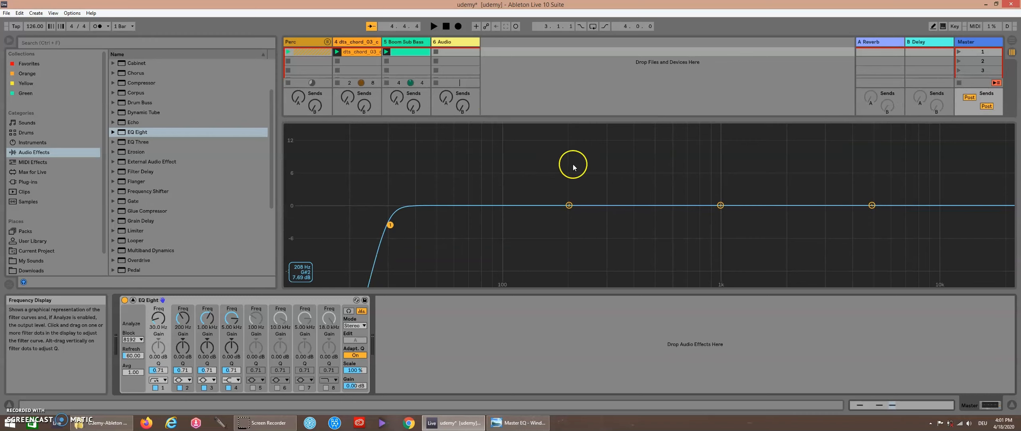
{"action": "left_click_drag", "start_coordinate": [569, 205], "coordinate": [491, 205]}
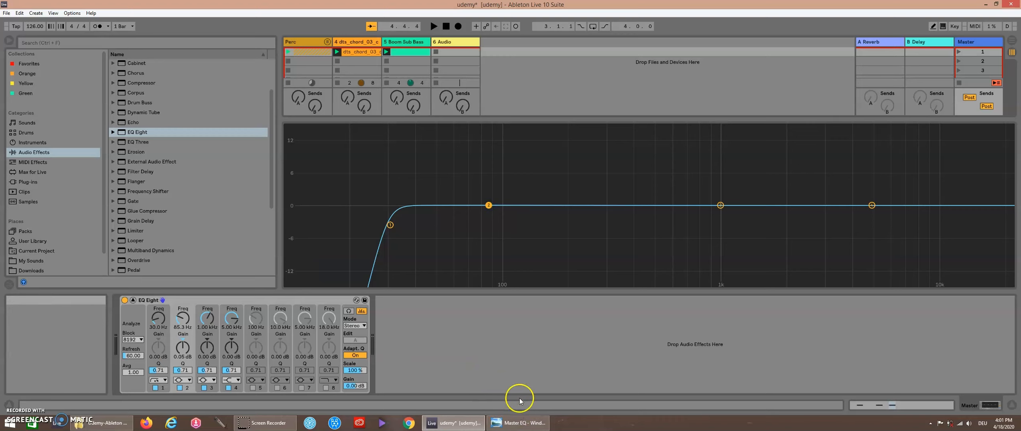
Step: Examine the Master EQ reference image in the photo viewer
{"action": "mouse_move", "coordinate": [520, 426]}
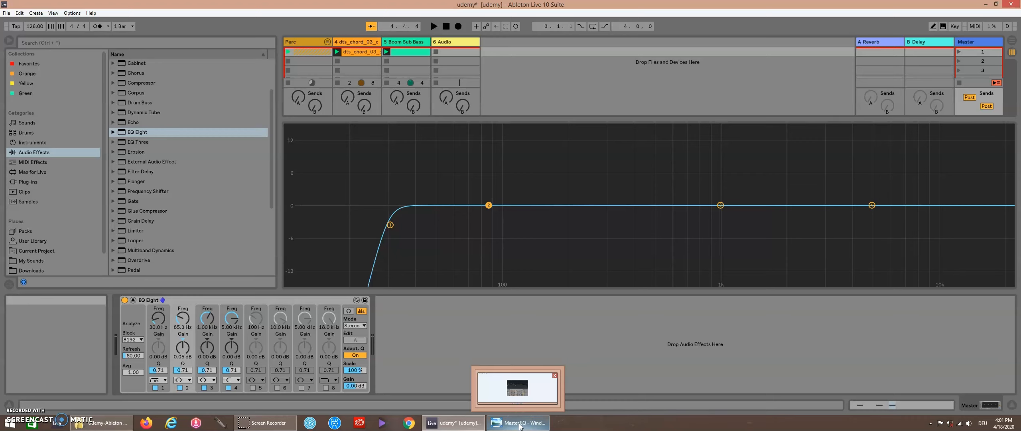
{"action": "left_click", "coordinate": [520, 425]}
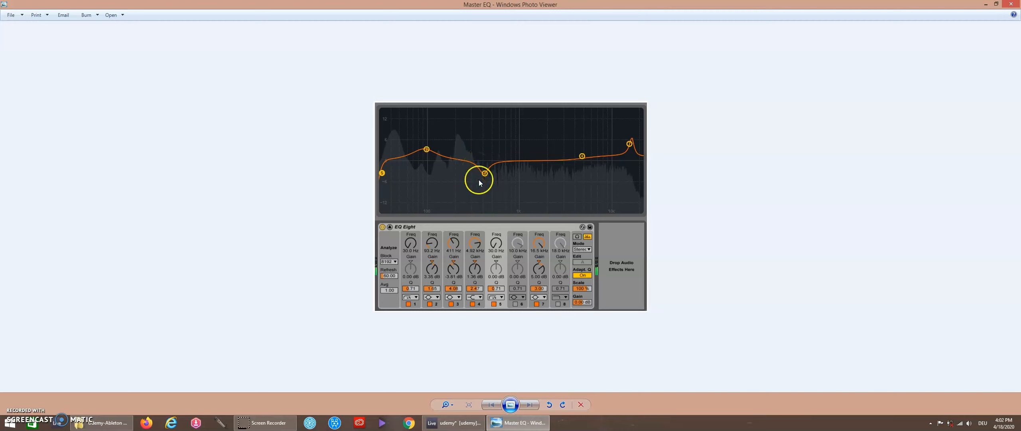
{"action": "left_click", "coordinate": [517, 421]}
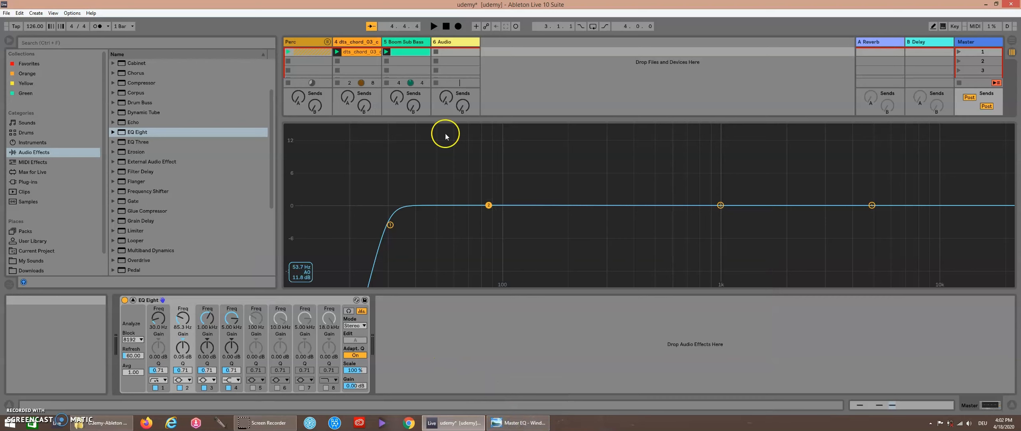
Step: Unfold the Perc group, select the Kick FunkyMoon track, solo it, and start playback
{"action": "left_click_drag", "start_coordinate": [454, 121], "coordinate": [453, 283]}
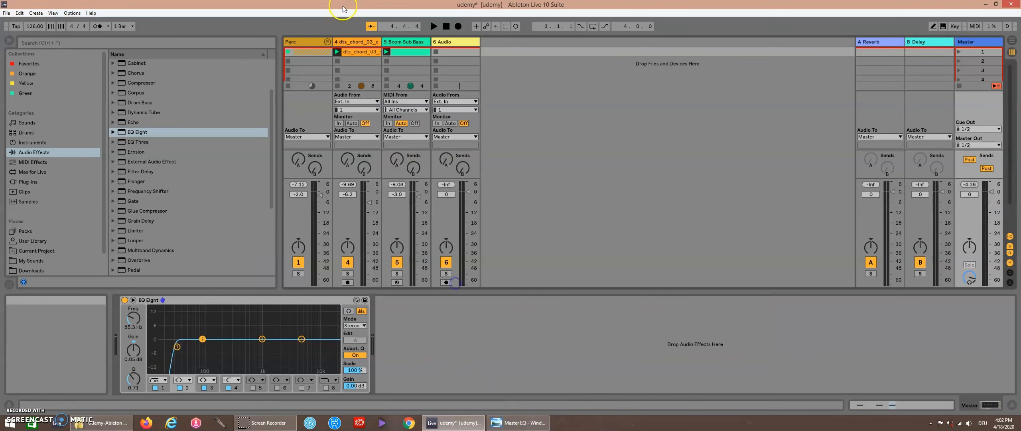
{"action": "left_click", "coordinate": [328, 43]}
{"action": "left_click", "coordinate": [319, 42]}
{"action": "left_click", "coordinate": [327, 43]}
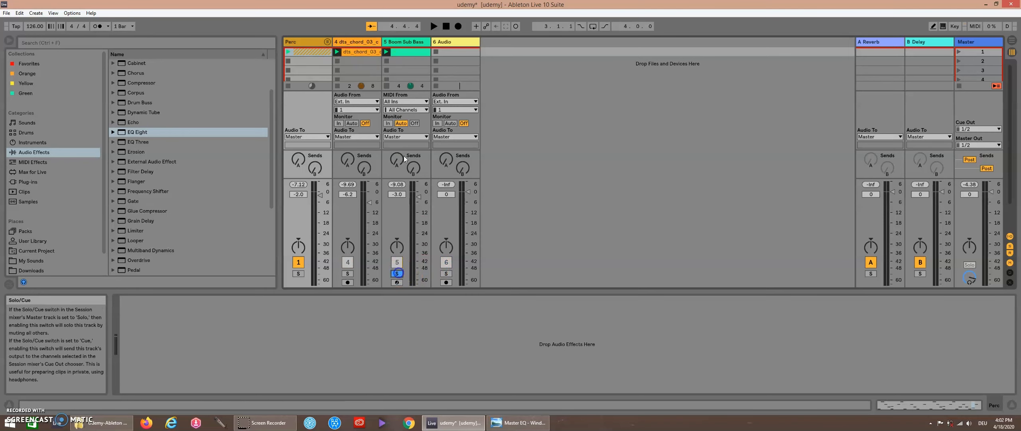
{"action": "left_click", "coordinate": [327, 42]}
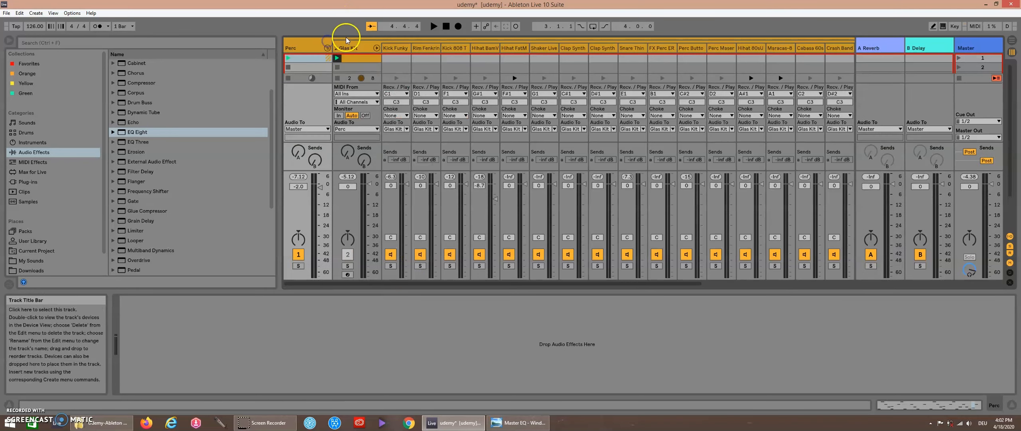
{"action": "left_click", "coordinate": [395, 48]}
{"action": "left_click", "coordinate": [390, 266]}
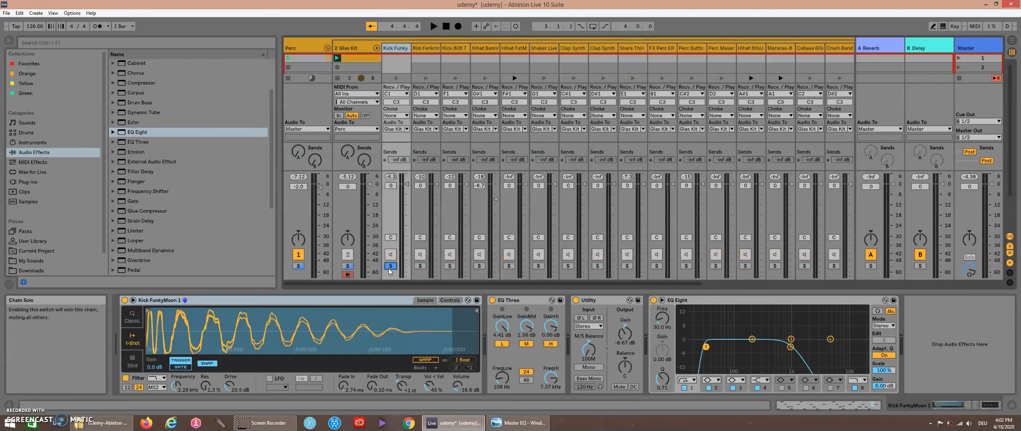
{"action": "key", "text": "space"}
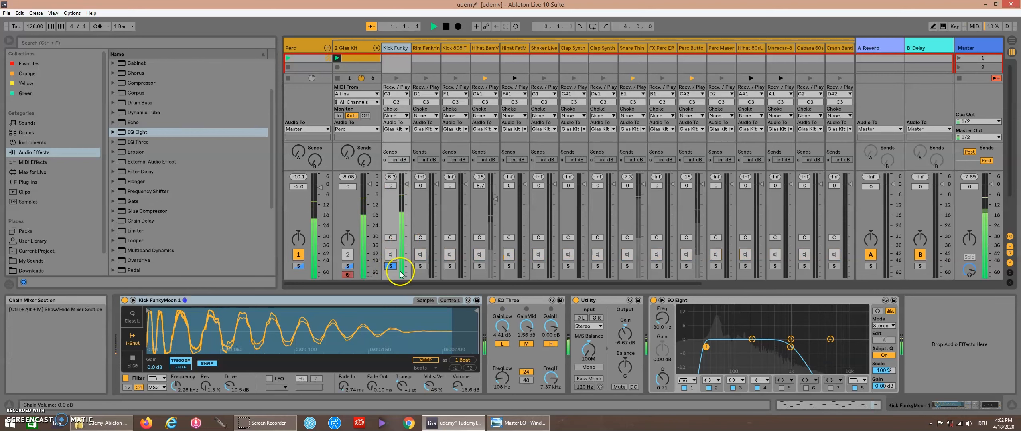
Step: Examine the kick's EQ Eight spectrum in the enlarged display, then stop playback
{"action": "left_click", "coordinate": [662, 301]}
{"action": "left_click", "coordinate": [661, 301]}
{"action": "left_click", "coordinate": [662, 301]}
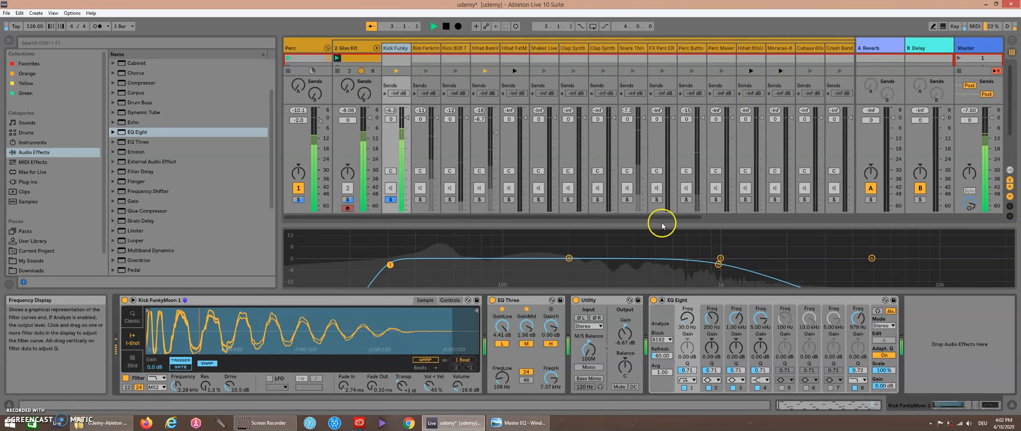
{"action": "left_click_drag", "start_coordinate": [662, 223], "coordinate": [620, 44]}
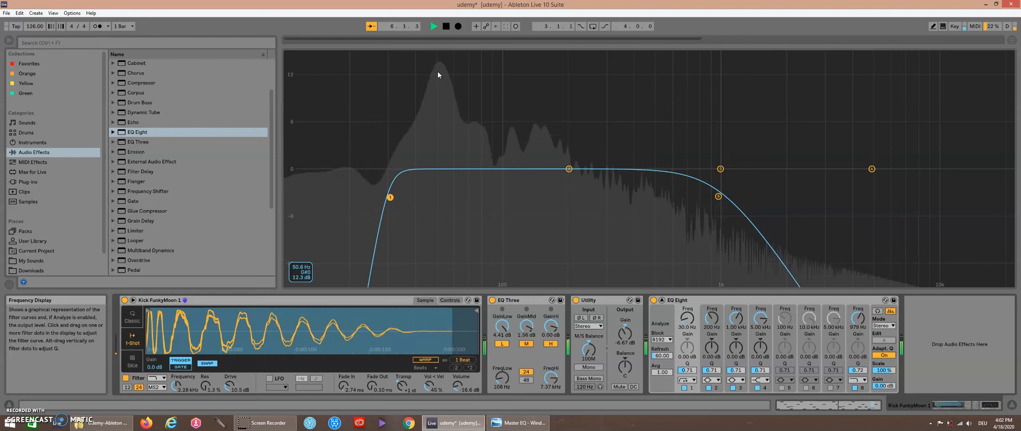
{"action": "key", "text": "space"}
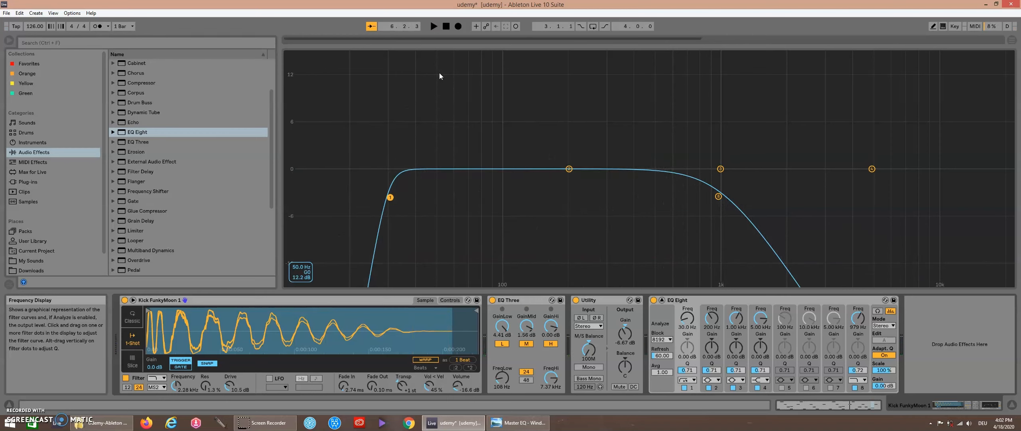
Step: Fold the Perc group and move band 1 of the Boom Sub Bass EQ Eight to about 50 Hz while playing
{"action": "left_click_drag", "start_coordinate": [474, 42], "coordinate": [499, 321]}
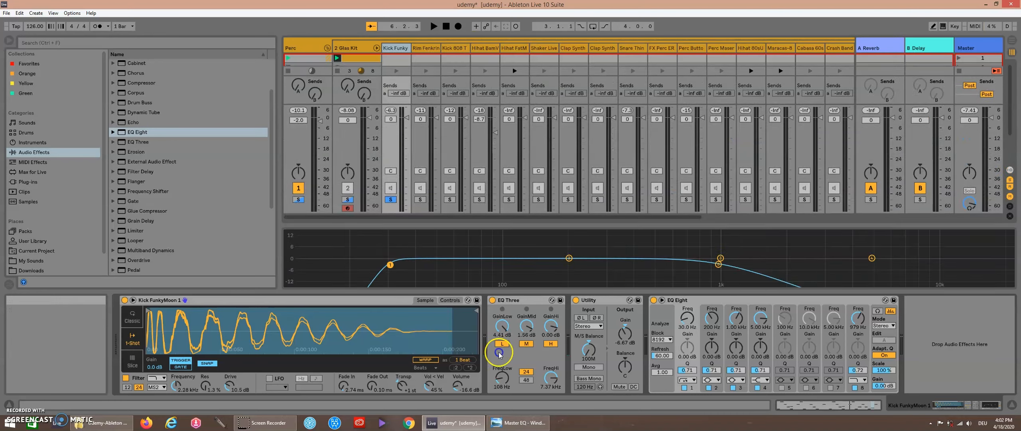
{"action": "left_click", "coordinate": [327, 48]}
{"action": "left_click", "coordinate": [407, 42]}
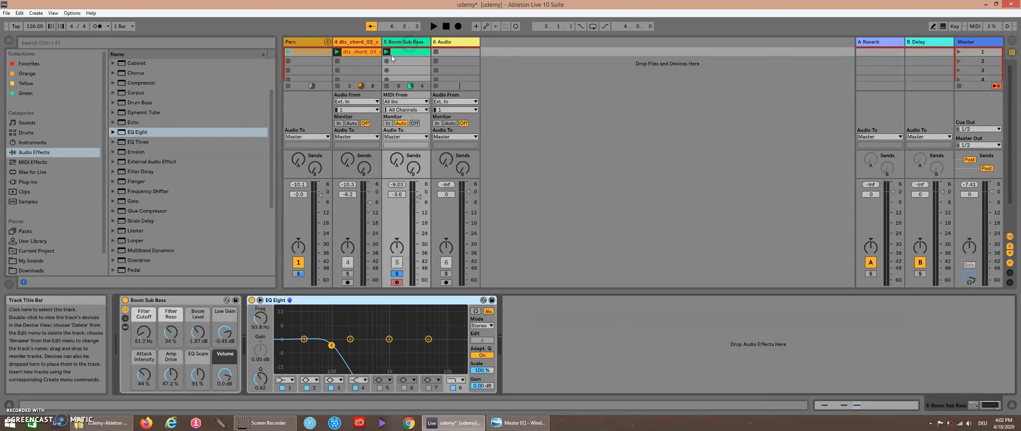
{"action": "left_click", "coordinate": [260, 300]}
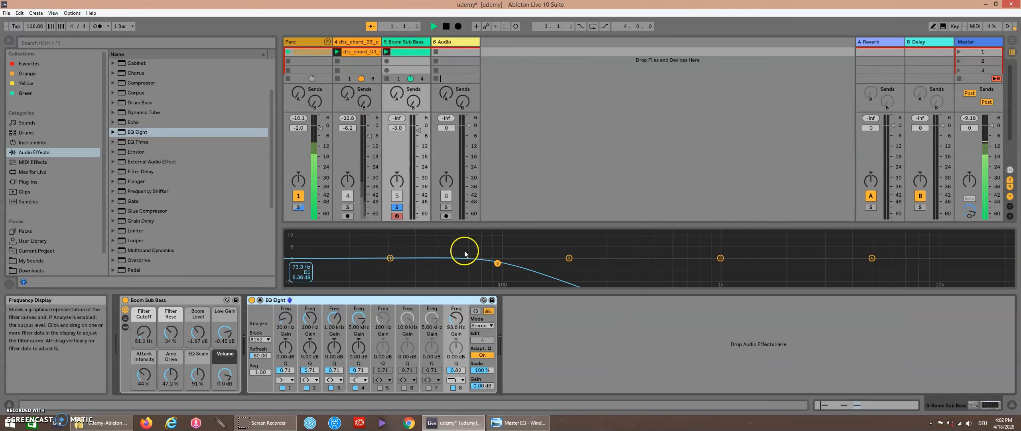
{"action": "left_click_drag", "start_coordinate": [481, 225], "coordinate": [505, 14]}
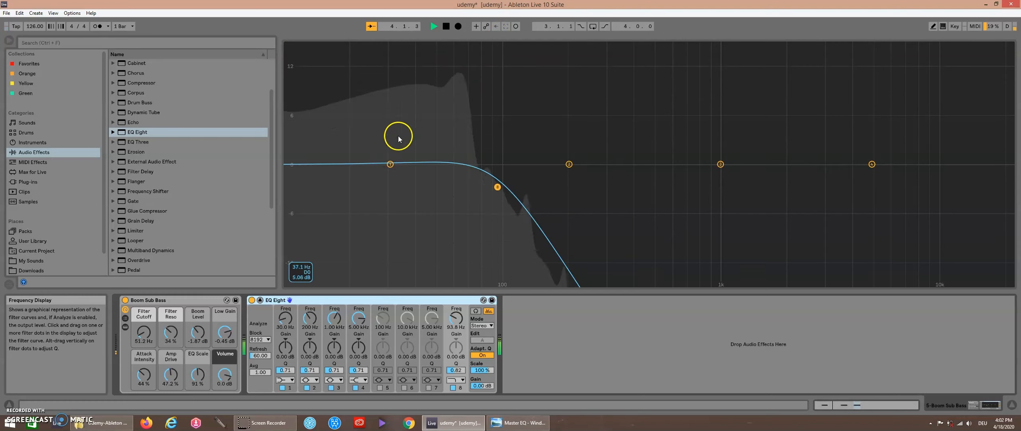
{"action": "left_click_drag", "start_coordinate": [390, 163], "coordinate": [440, 169]}
{"action": "key", "text": "space"}
Step: Set band 1's Q to 18.0 and its gain to -2.62 dB, then stop playback
{"action": "left_click", "coordinate": [440, 170]}
{"action": "left_click", "coordinate": [440, 170]}
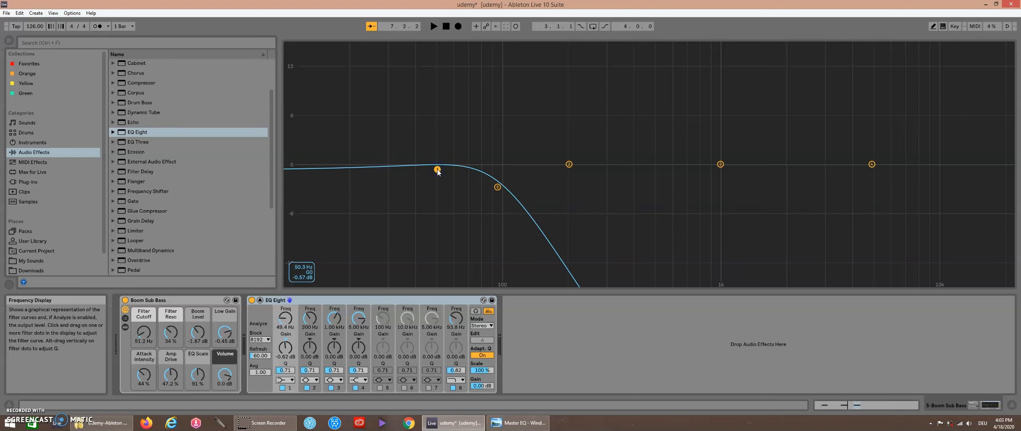
{"action": "left_click", "coordinate": [286, 371]}
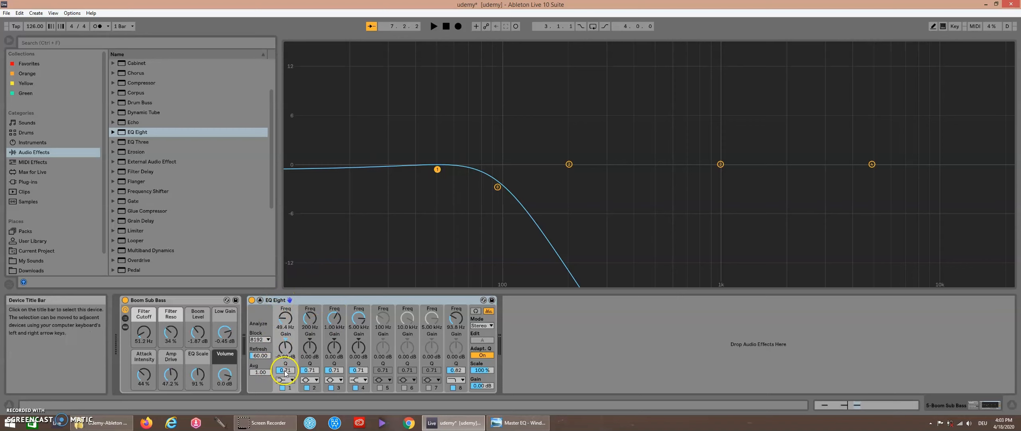
{"action": "left_click_drag", "start_coordinate": [286, 372], "coordinate": [285, 370]}
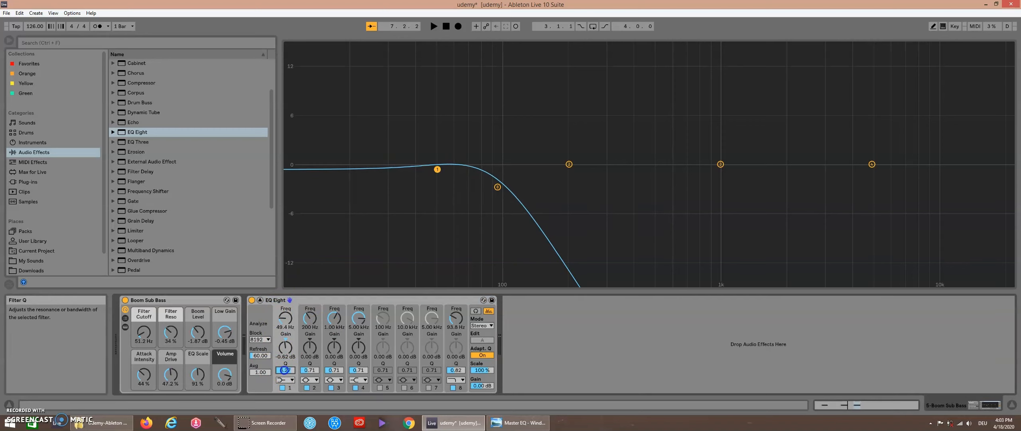
{"action": "left_click_drag", "start_coordinate": [286, 356], "coordinate": [286, 363]}
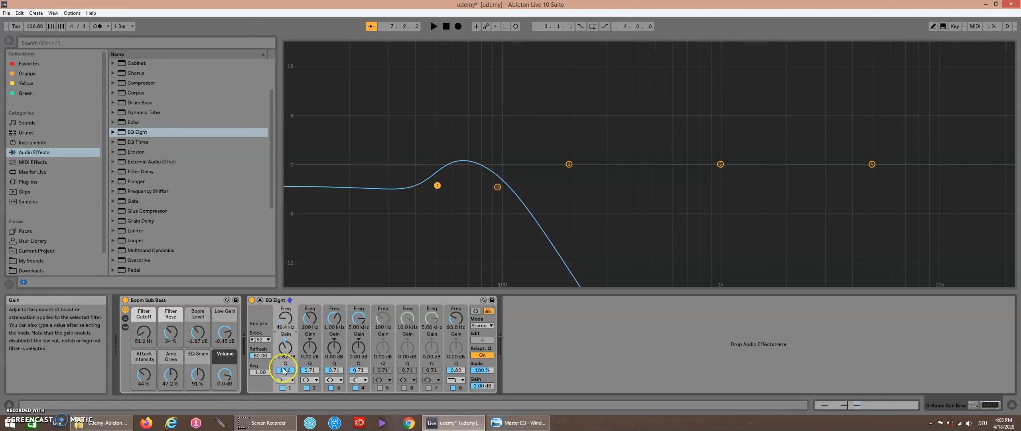
{"action": "key", "text": "space"}
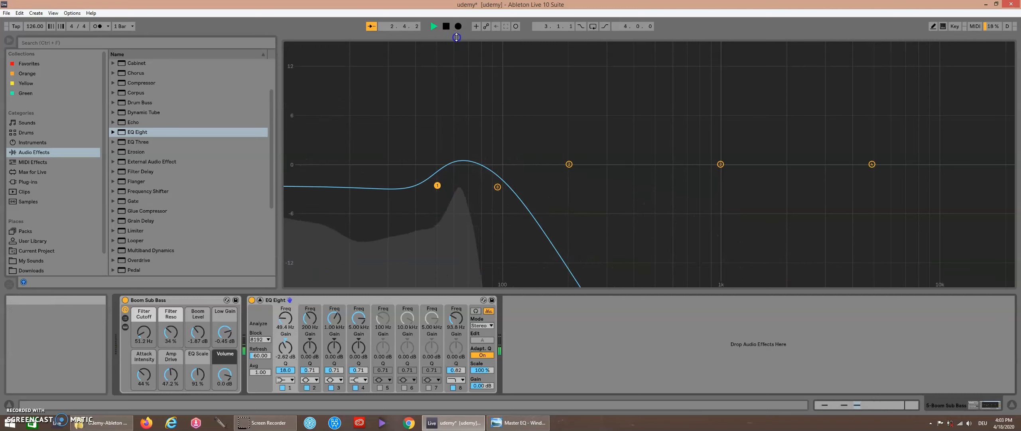
Step: Collapse the enlarged EQ display, solo and select the dts_chord track, and briefly play it to listen
{"action": "left_click_drag", "start_coordinate": [456, 37], "coordinate": [481, 281]}
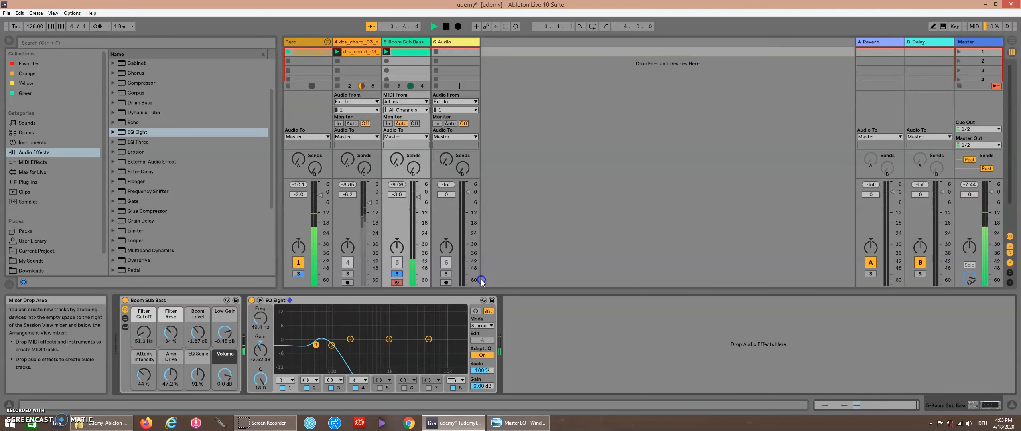
{"action": "key", "text": "space"}
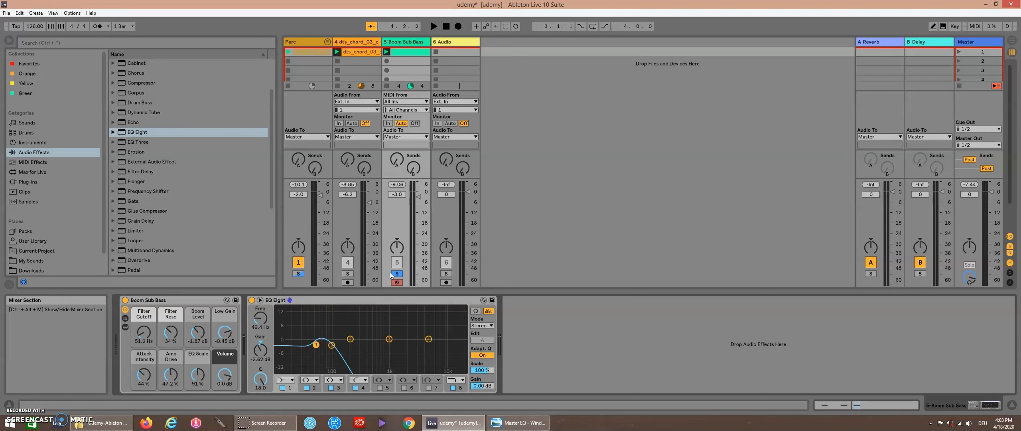
{"action": "left_click", "coordinate": [352, 274]}
{"action": "left_click", "coordinate": [359, 41]}
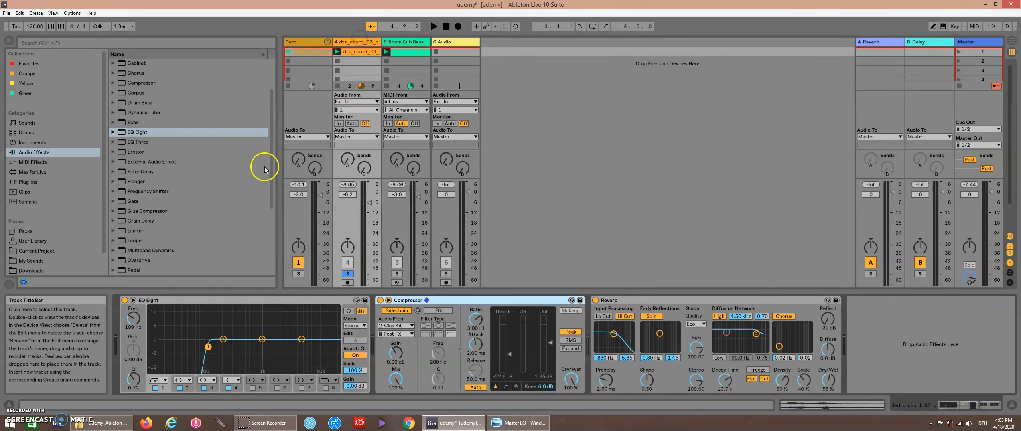
{"action": "key", "text": "space"}
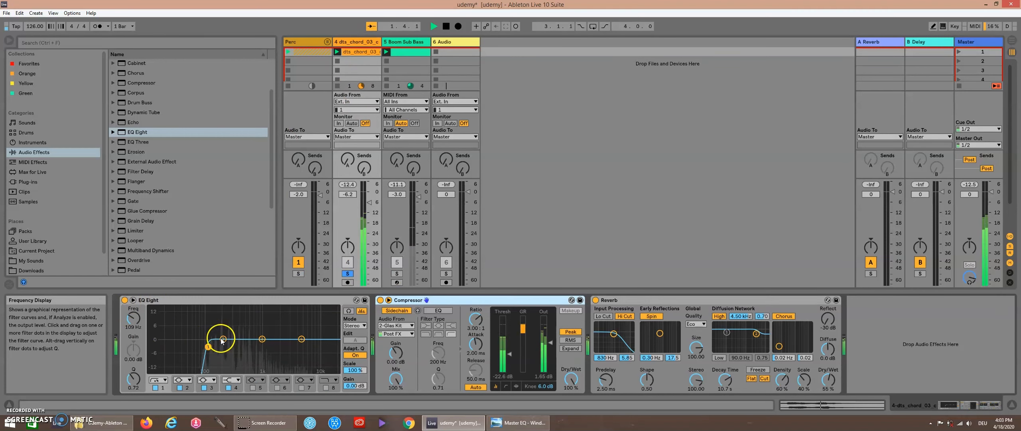
{"action": "key", "text": "space"}
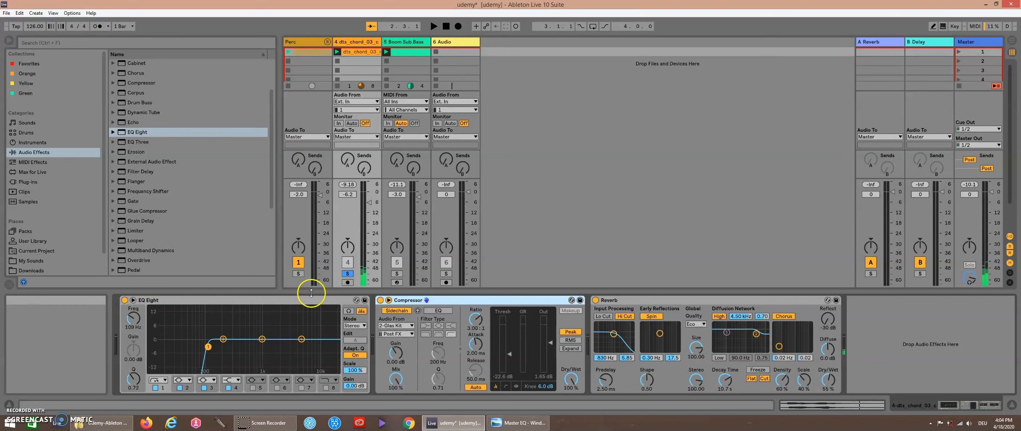
Step: Unfold the Perc group to audition the Kick FunkyMoon track, then stop playback and fold the group
{"action": "left_click", "coordinate": [327, 41]}
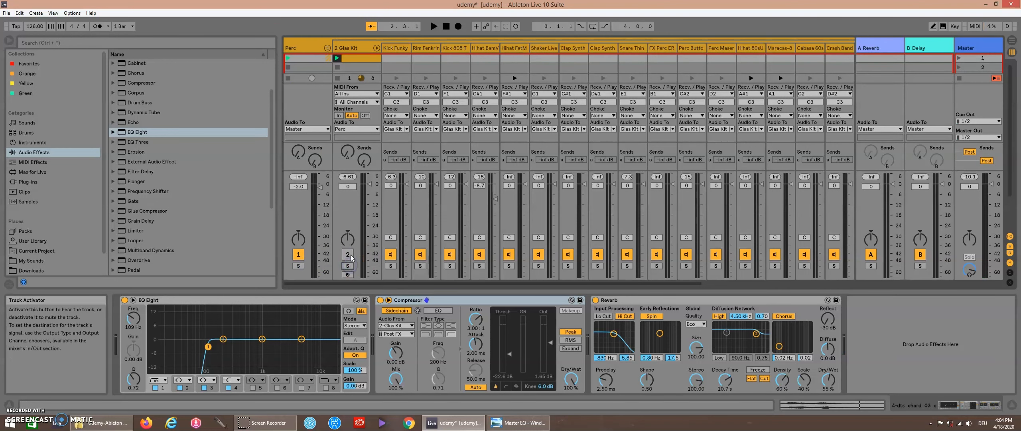
{"action": "key", "text": "space"}
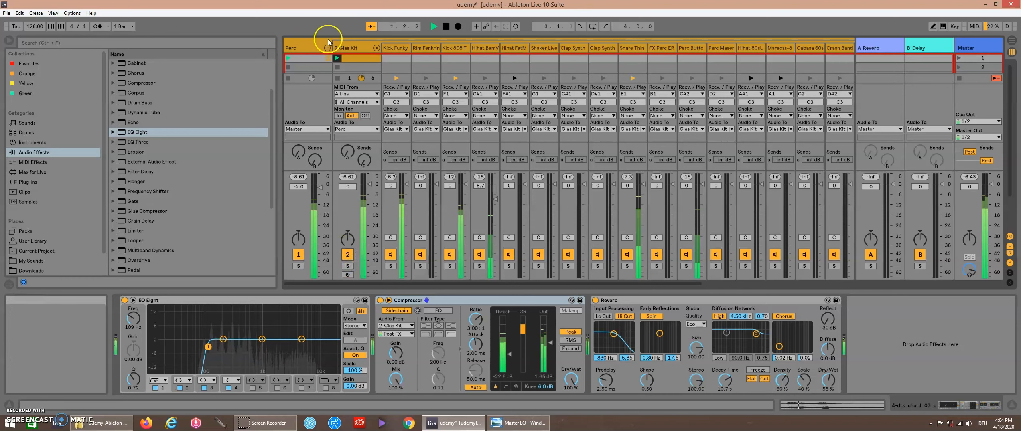
{"action": "left_click", "coordinate": [397, 47]}
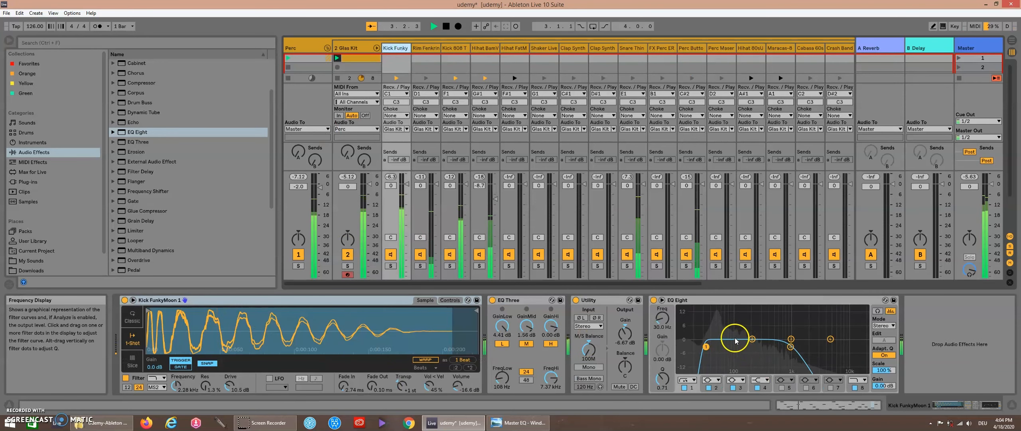
{"action": "key", "text": "space"}
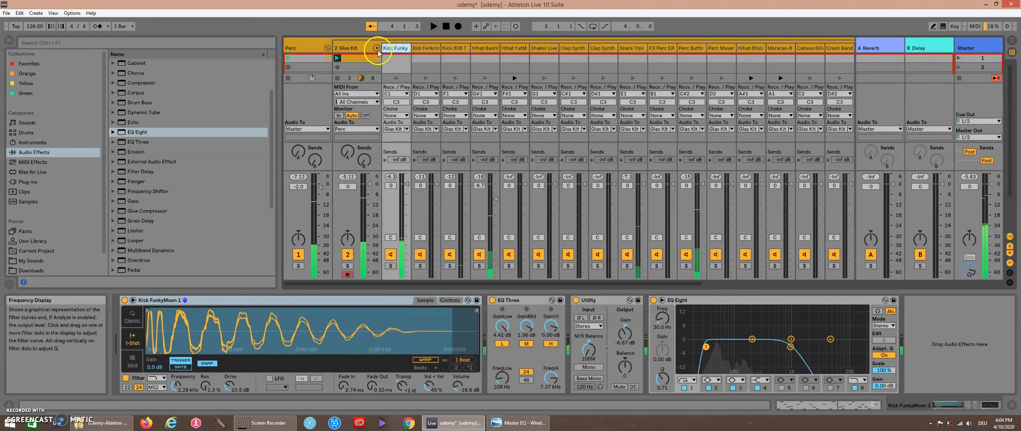
{"action": "left_click", "coordinate": [328, 48]}
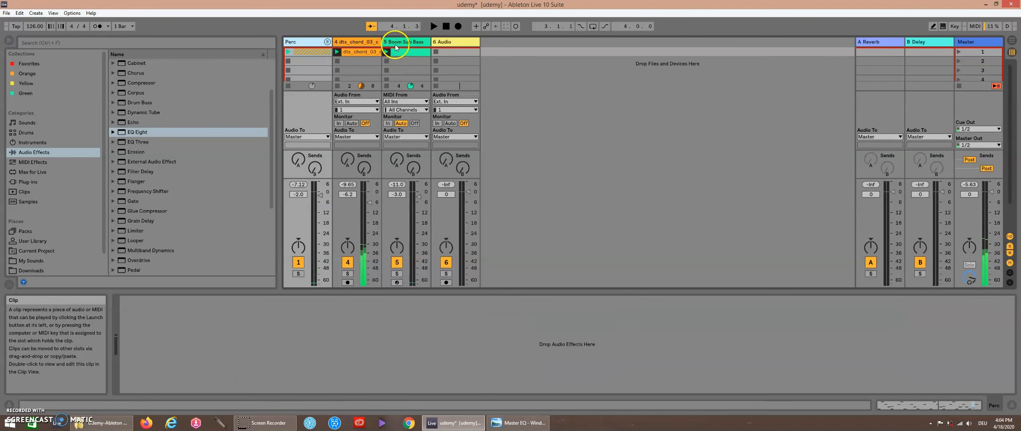
Step: Solo the dts_chord track, start playback, and enlarge its EQ Eight display
{"action": "left_click", "coordinate": [375, 47]}
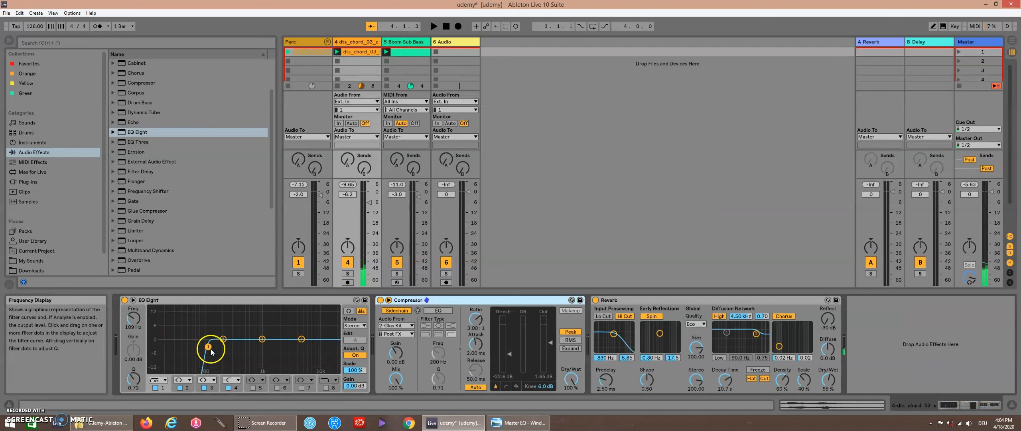
{"action": "left_click", "coordinate": [347, 274]}
{"action": "key", "text": "space"}
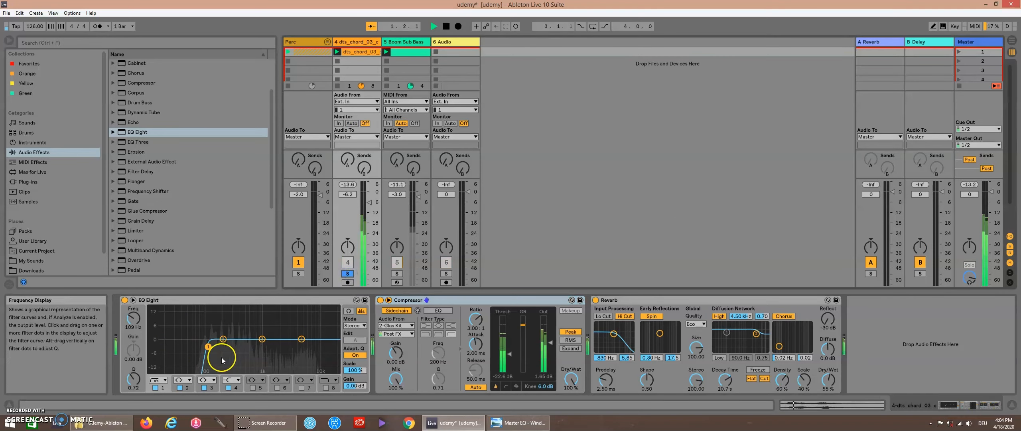
{"action": "left_click", "coordinate": [133, 299]}
{"action": "left_click_drag", "start_coordinate": [535, 224], "coordinate": [535, 48]}
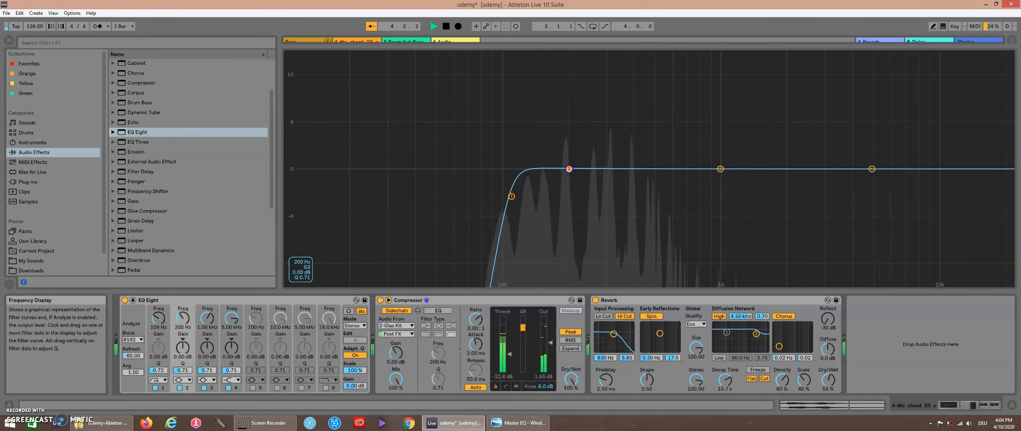
Step: Set band 2's Q to 13.0, move band 3 to about 384 Hz, and set its Q to 5.78 with about -3.33 dB gain
{"action": "left_click_drag", "start_coordinate": [188, 372], "coordinate": [183, 356]}
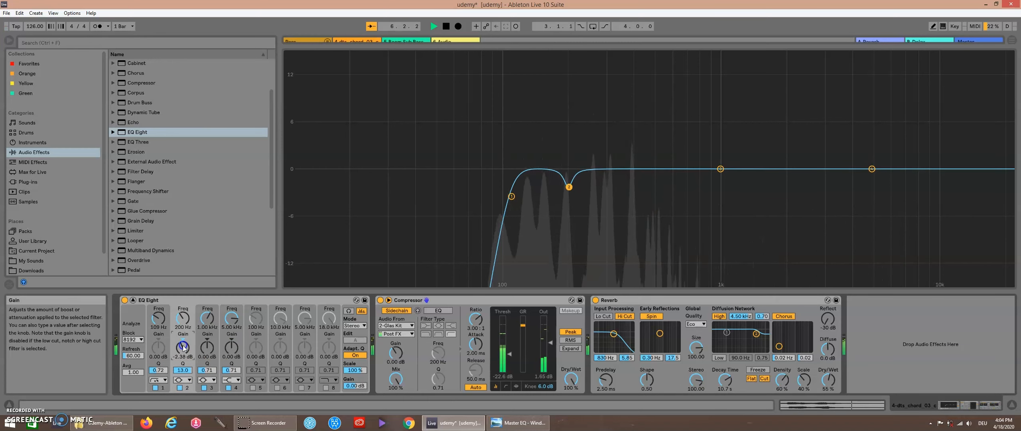
{"action": "left_click_drag", "start_coordinate": [721, 169], "coordinate": [618, 170]}
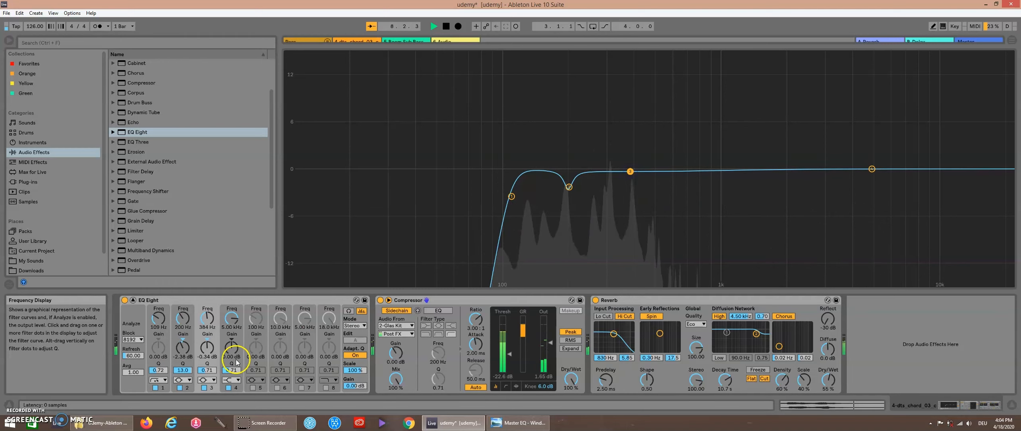
{"action": "left_click_drag", "start_coordinate": [207, 370], "coordinate": [207, 349]}
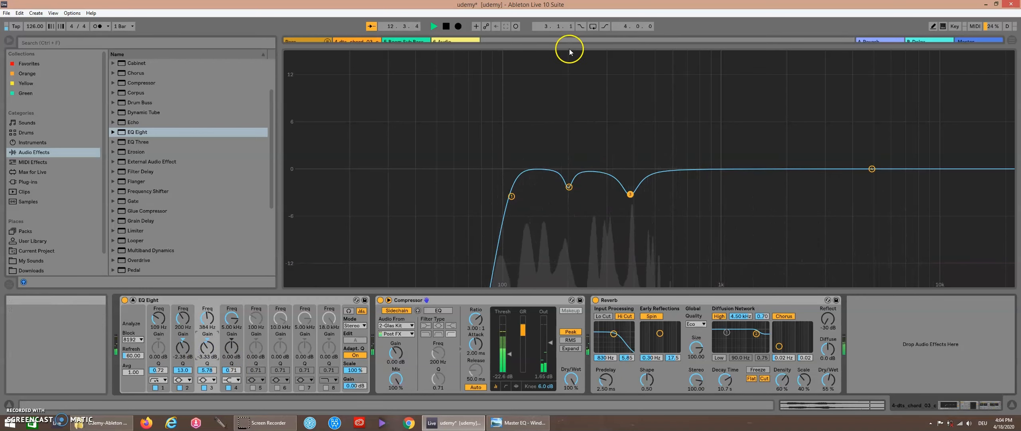
Step: Collapse the EQ display, unsolo the dts_chord track, and stop playback
{"action": "left_click_drag", "start_coordinate": [569, 49], "coordinate": [564, 386]}
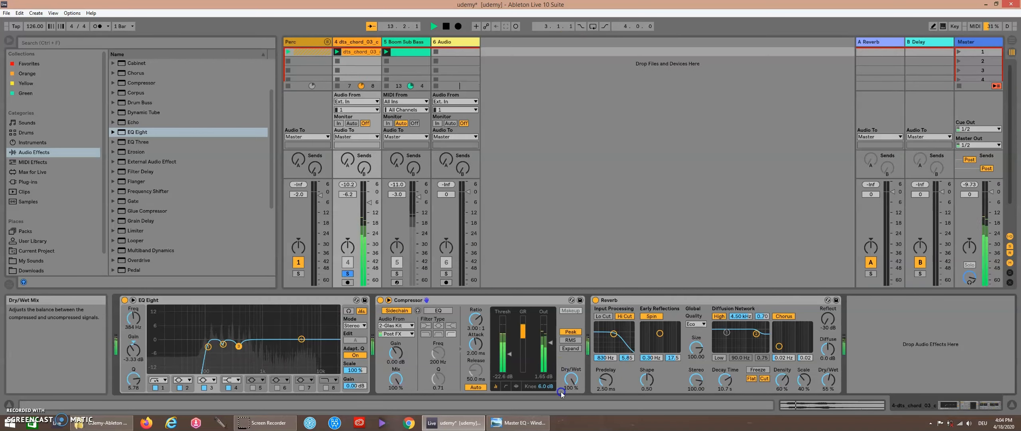
{"action": "left_click", "coordinate": [353, 274]}
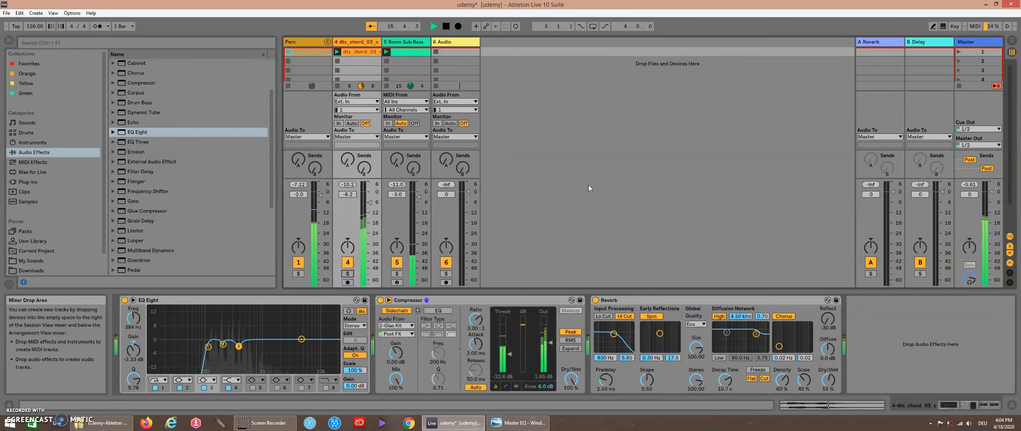
{"action": "key", "text": "space"}
{"action": "left_click", "coordinate": [770, 121]}
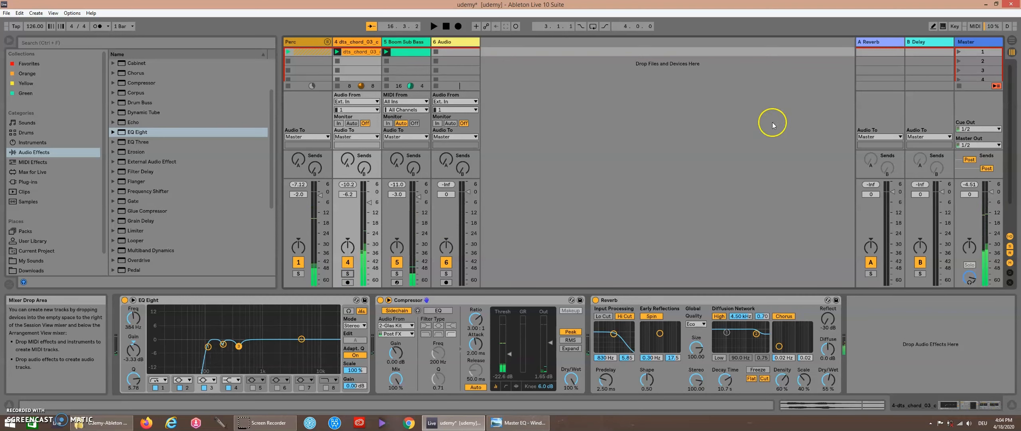
Step: Select the Master track, enlarge its EQ Eight display, and pick band 2
{"action": "left_click", "coordinate": [970, 44]}
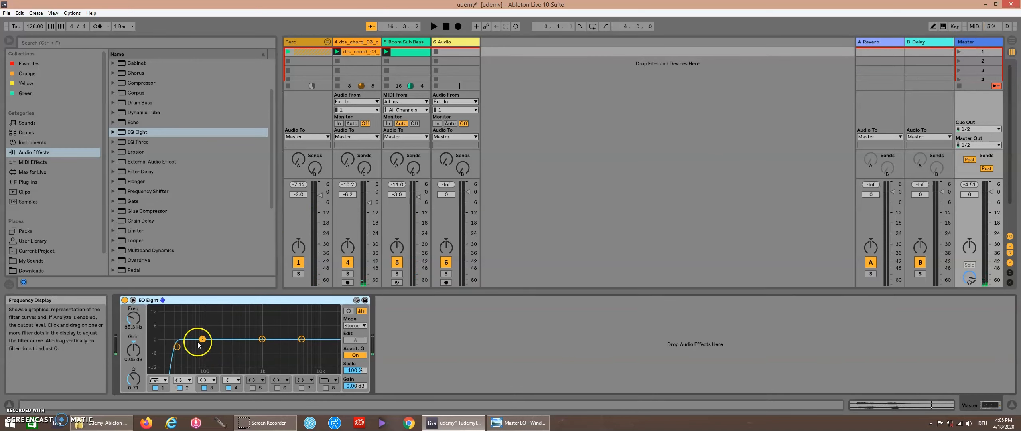
{"action": "left_click", "coordinate": [133, 300]}
{"action": "left_click_drag", "start_coordinate": [408, 228], "coordinate": [413, 127]}
{"action": "left_click", "coordinate": [182, 326]}
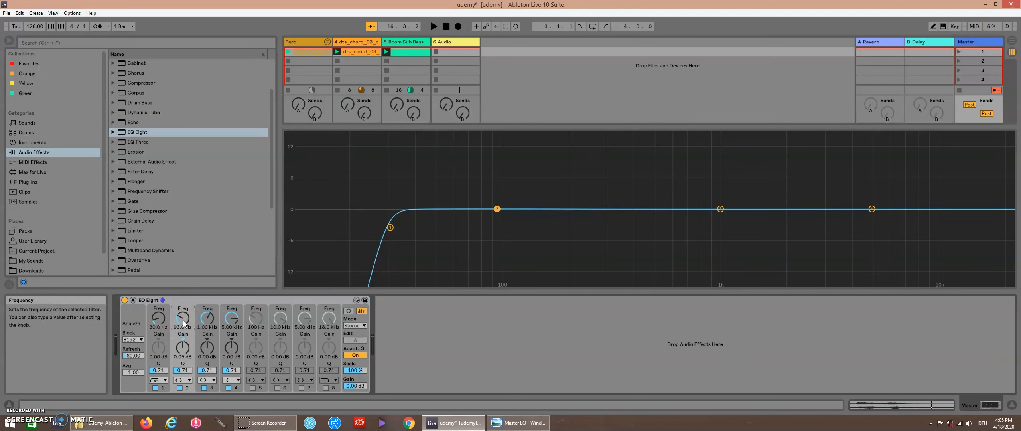
Step: Check the Master EQ reference image and set the Master EQ band 2 gain to 3.35 dB
{"action": "left_click", "coordinate": [518, 425]}
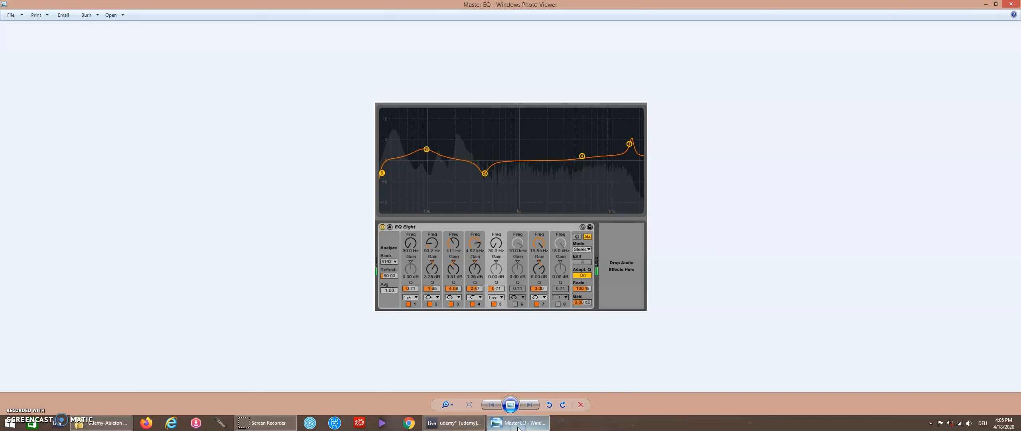
{"action": "left_click", "coordinate": [518, 426]}
{"action": "left_click", "coordinate": [191, 350]}
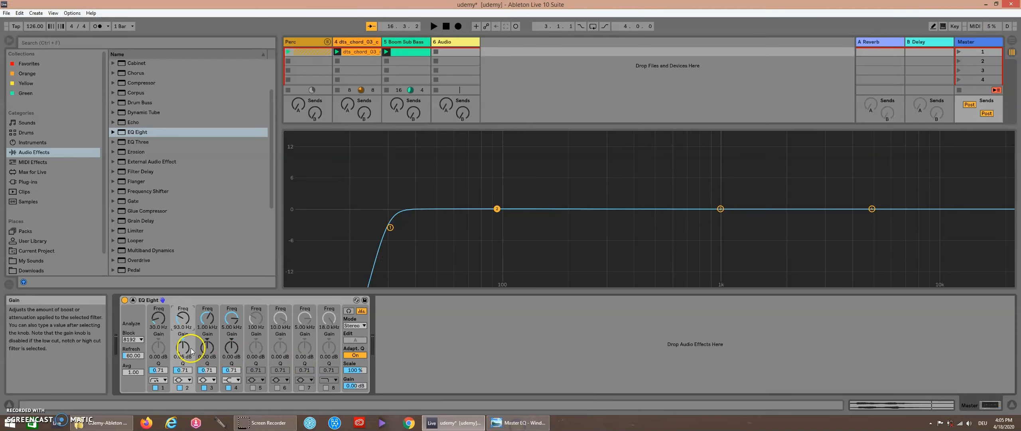
{"action": "type", "text": "3.35"}
{"action": "key", "text": "Return"}
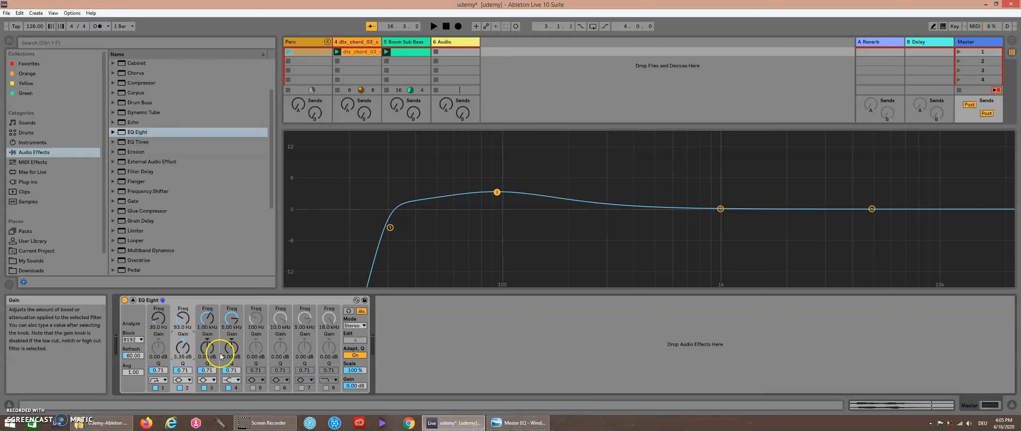
Step: Check the reference image again and set band 3's gain to -1.67 dB
{"action": "left_click", "coordinate": [505, 425]}
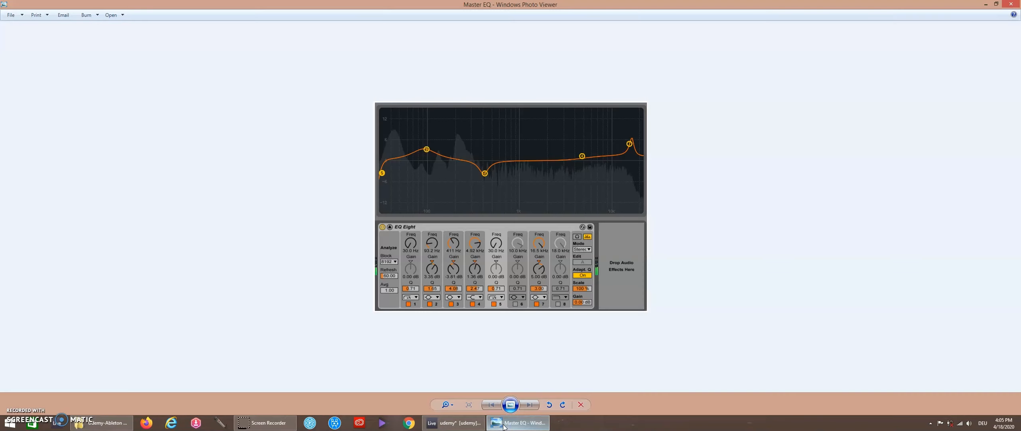
{"action": "left_click", "coordinate": [505, 426]}
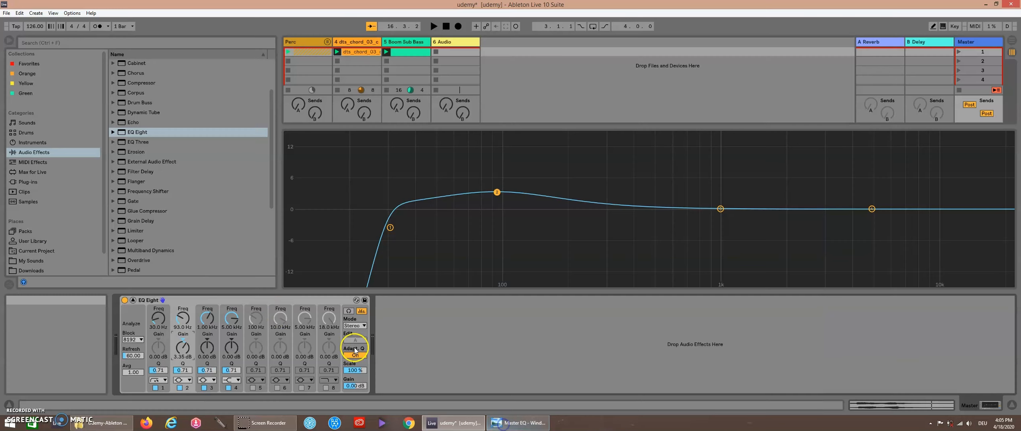
{"action": "left_click", "coordinate": [209, 351]}
{"action": "left_click_drag", "start_coordinate": [207, 347], "coordinate": [207, 352]}
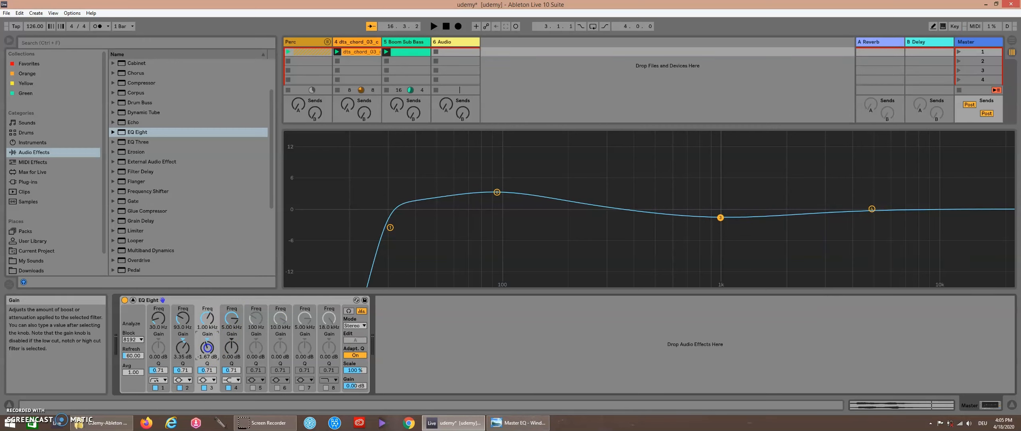
Step: Enable bands 7, 6 and 5 of the Master EQ Eight
{"action": "left_click", "coordinate": [301, 387]}
{"action": "left_click", "coordinate": [277, 387]}
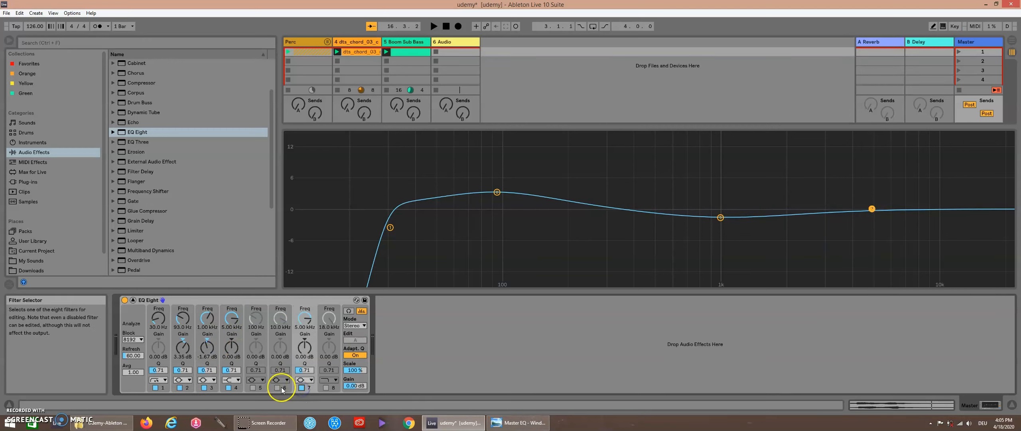
{"action": "left_click", "coordinate": [253, 387]}
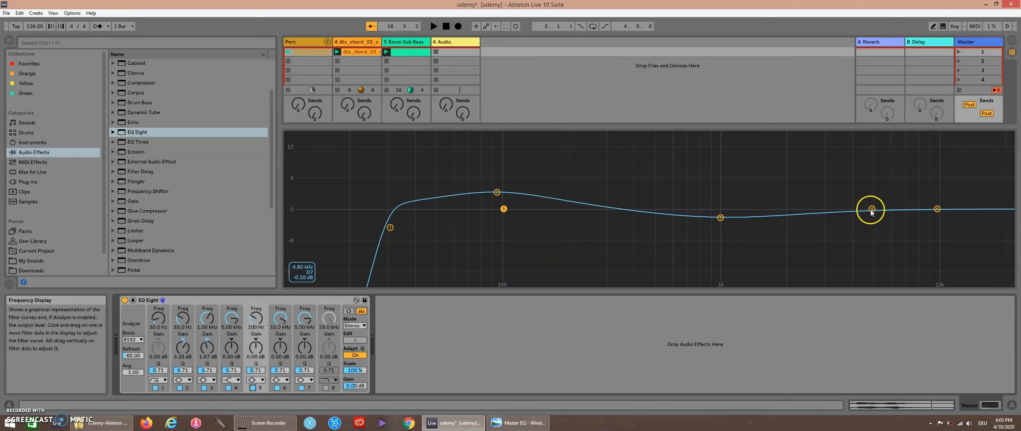
Step: Collapse the display and, while playing, move band 4 to about 2.50 kHz with about 5.58 dB gain
{"action": "left_click", "coordinate": [586, 135]}
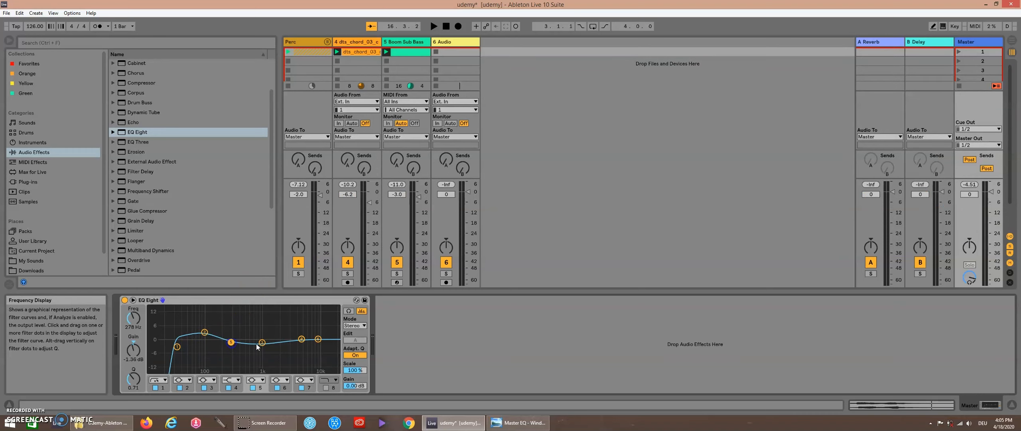
{"action": "left_click", "coordinate": [302, 339]}
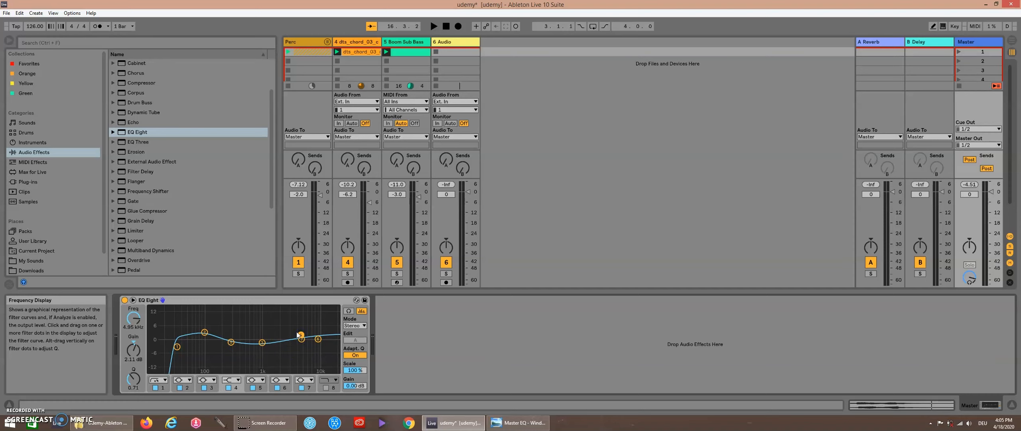
{"action": "key", "text": "space"}
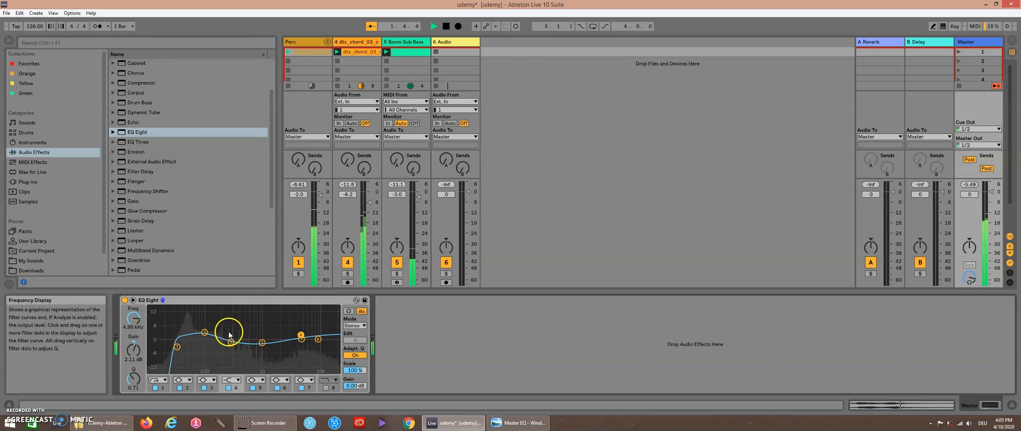
{"action": "left_click_drag", "start_coordinate": [296, 339], "coordinate": [284, 327]}
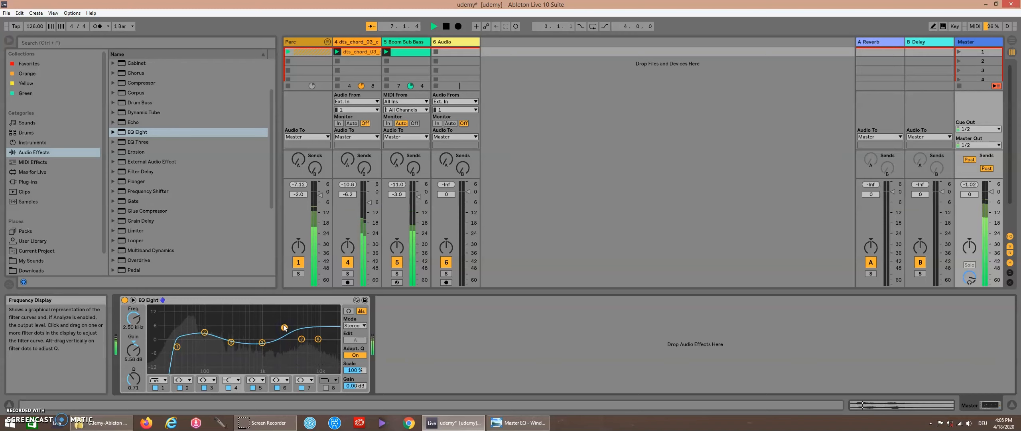
Step: Bypass and re-enable the Master EQ Eight to compare the sound
{"action": "left_click", "coordinate": [125, 300]}
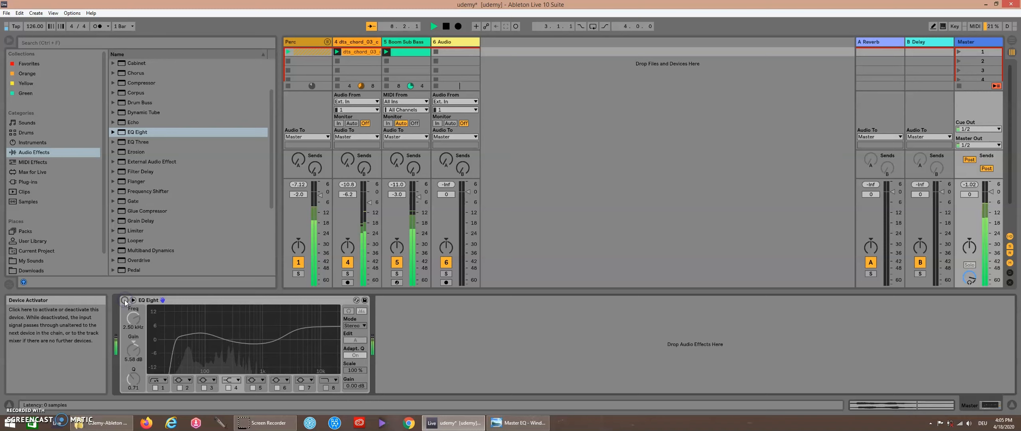
{"action": "left_click", "coordinate": [125, 300]}
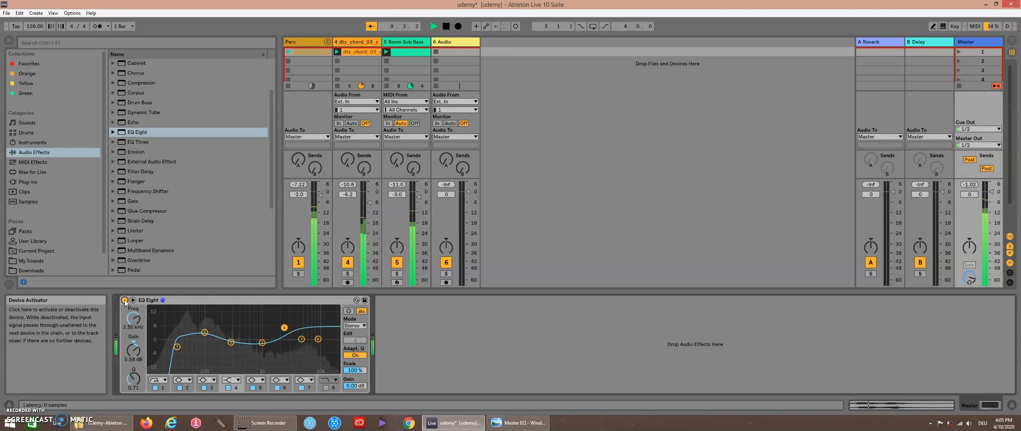
Step: Stop playback and nudge Master EQ band 4 to about 2.61 kHz with about 3.60 dB gain
{"action": "key", "text": "space"}
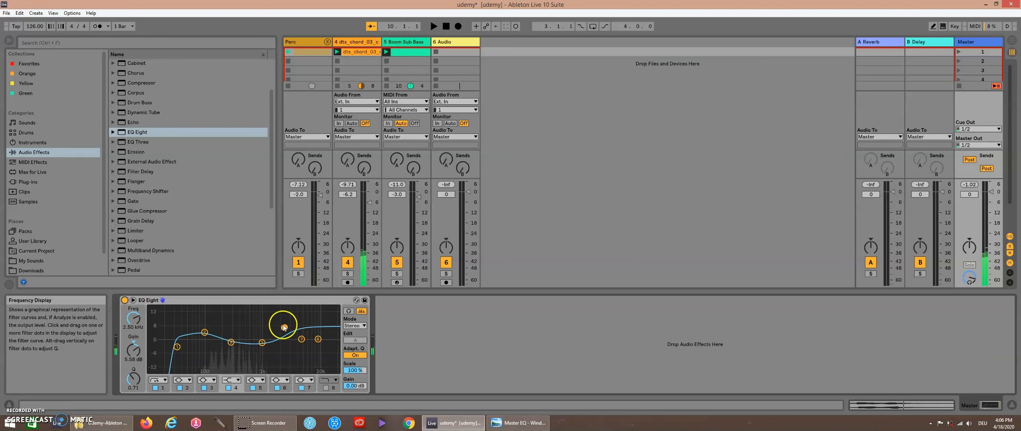
{"action": "left_click_drag", "start_coordinate": [285, 330], "coordinate": [284, 324]}
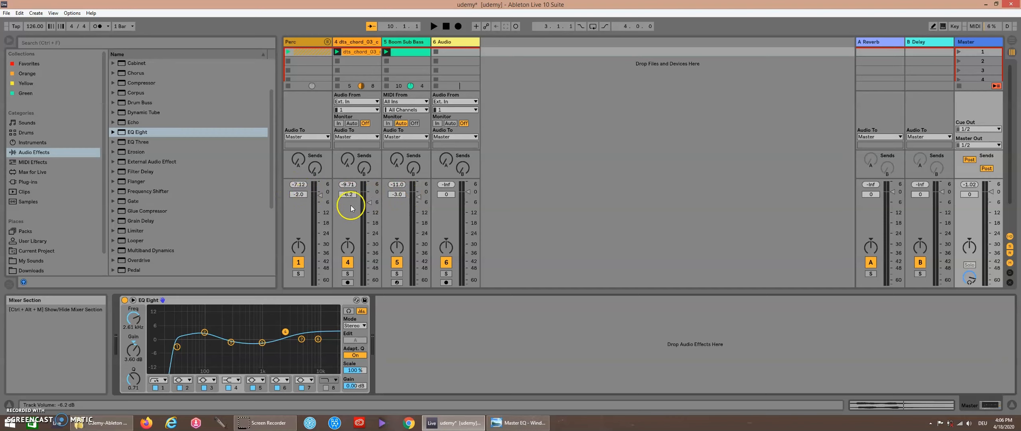
Step: Lower the chords track's volume to -12.2 dB
{"action": "left_click", "coordinate": [377, 204]}
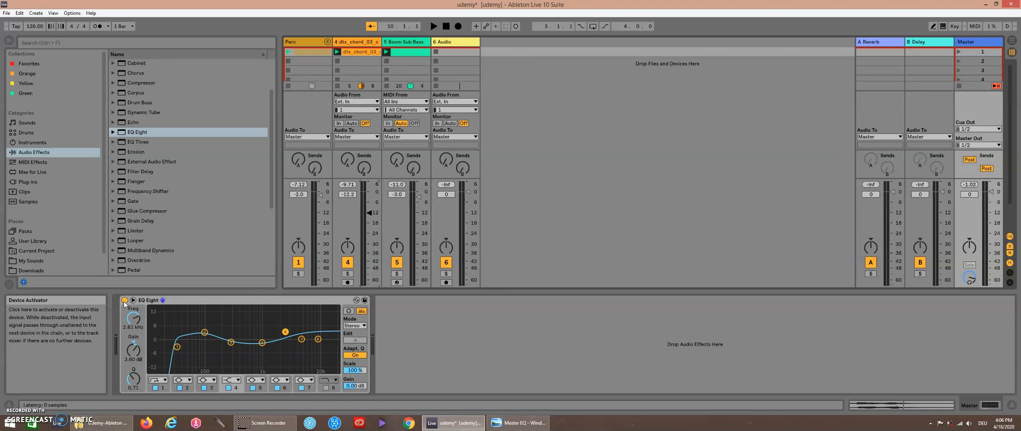
Step: While playing, toggle the Master EQ Eight off and on to compare the mix with the quieter chords, stopping playback afterward
{"action": "key", "text": "space"}
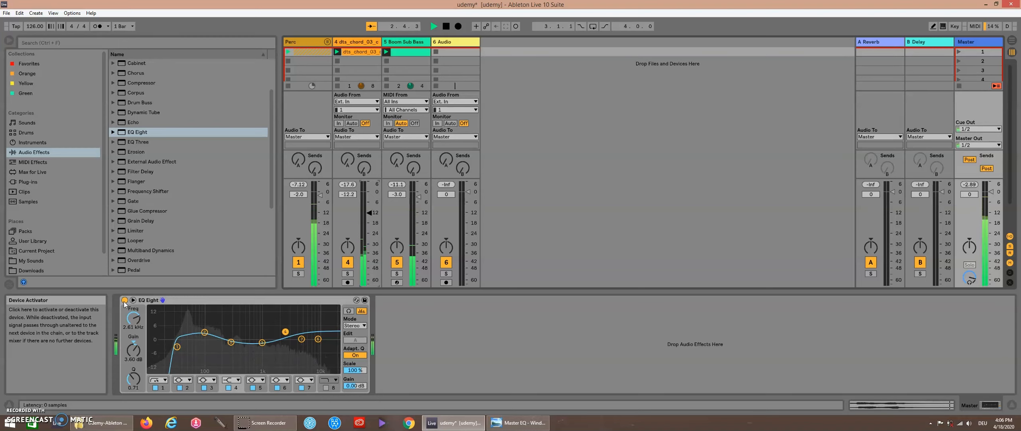
{"action": "left_click", "coordinate": [124, 301]}
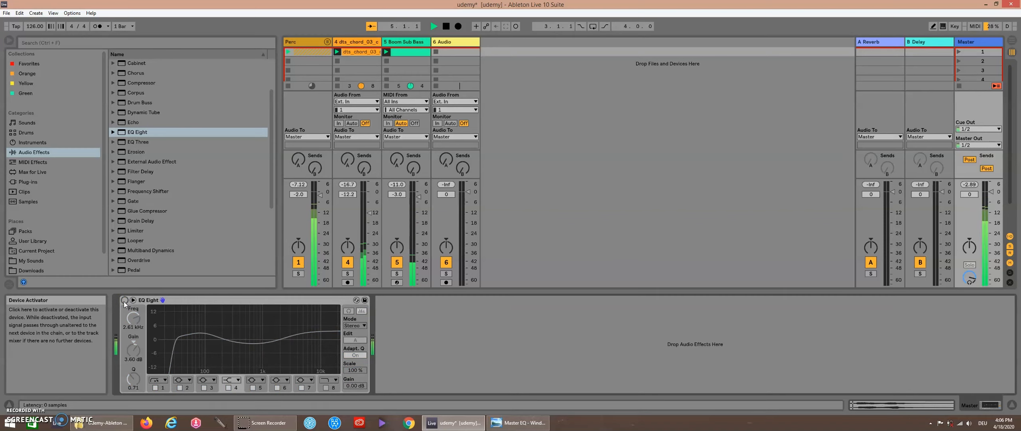
{"action": "left_click", "coordinate": [124, 302]}
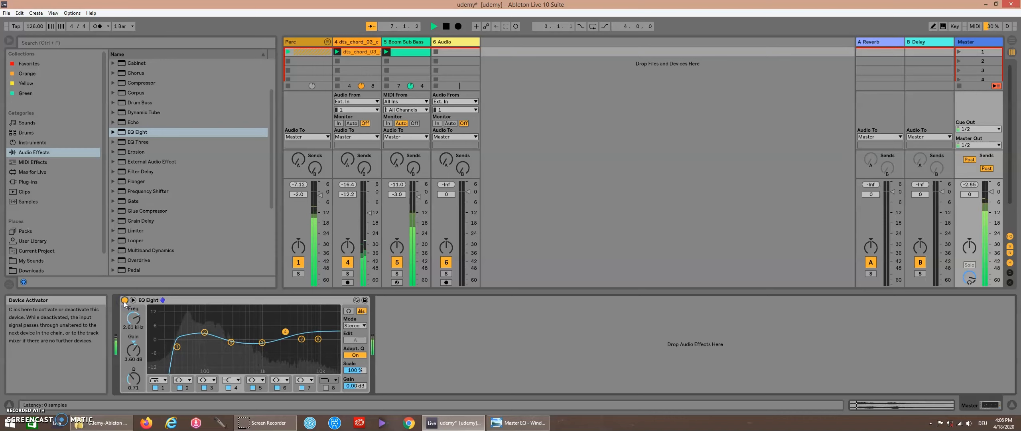
{"action": "key", "text": "space"}
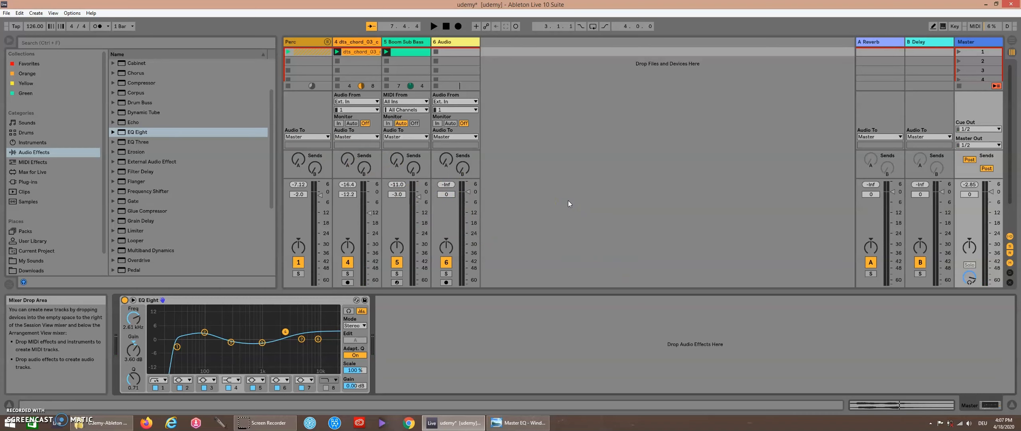
{"action": "left_click", "coordinate": [978, 46]}
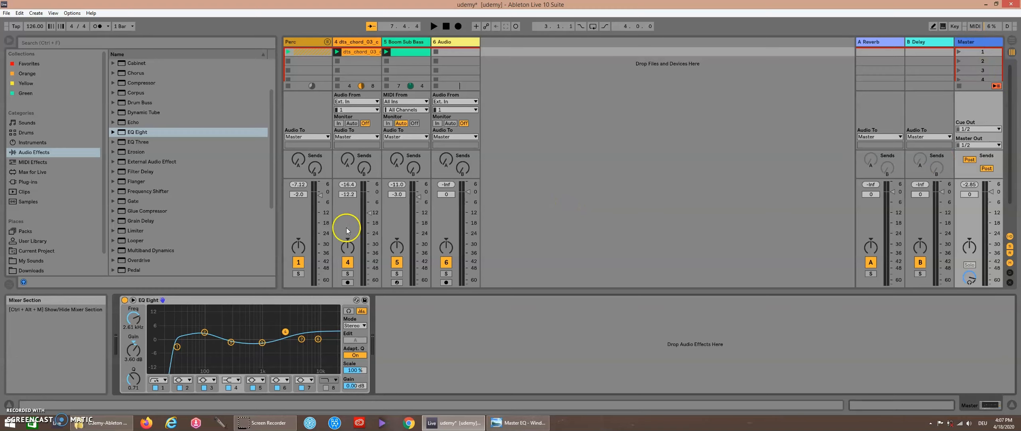